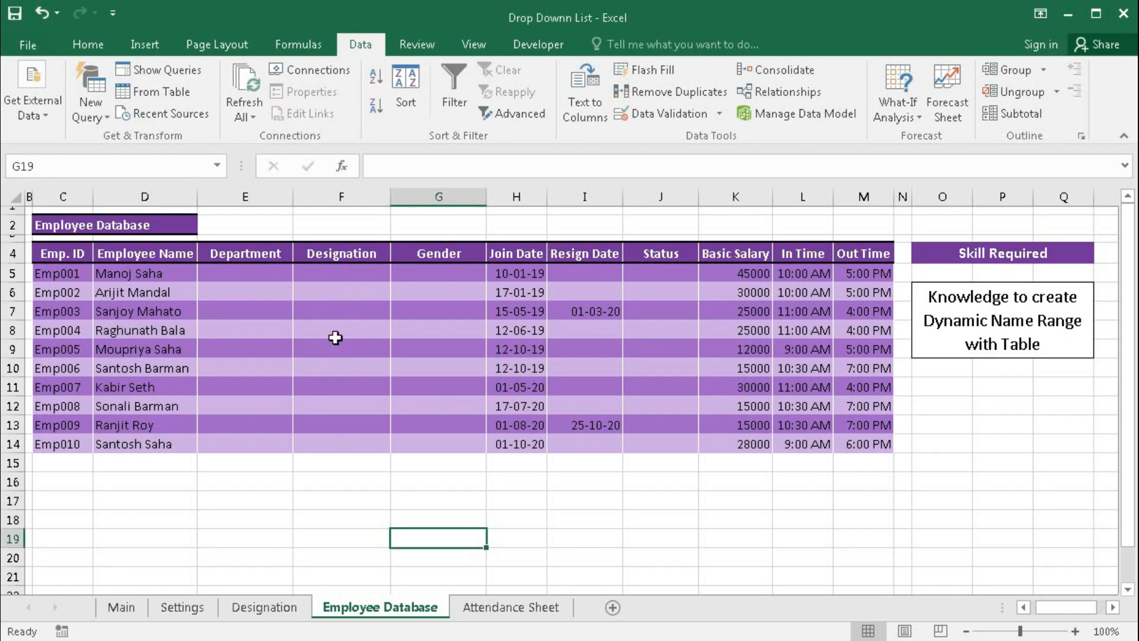
- Set the Designation of employee Emp001 in F5 to CEO from its list of options
{"action": "left_click", "coordinate": [316, 274]}
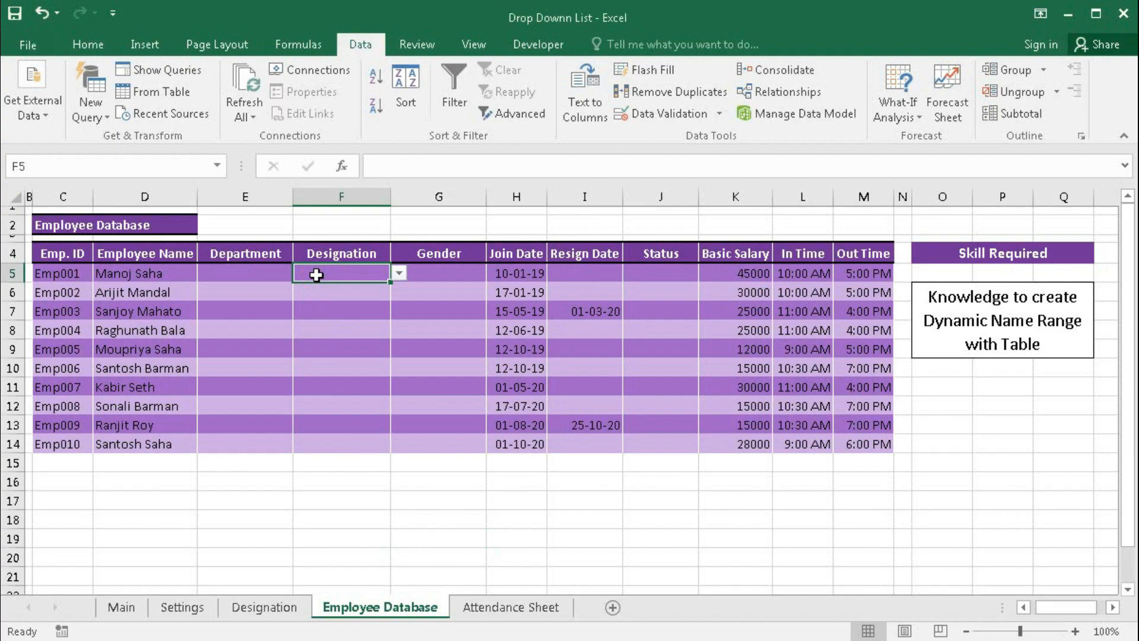
{"action": "left_click", "coordinate": [399, 273]}
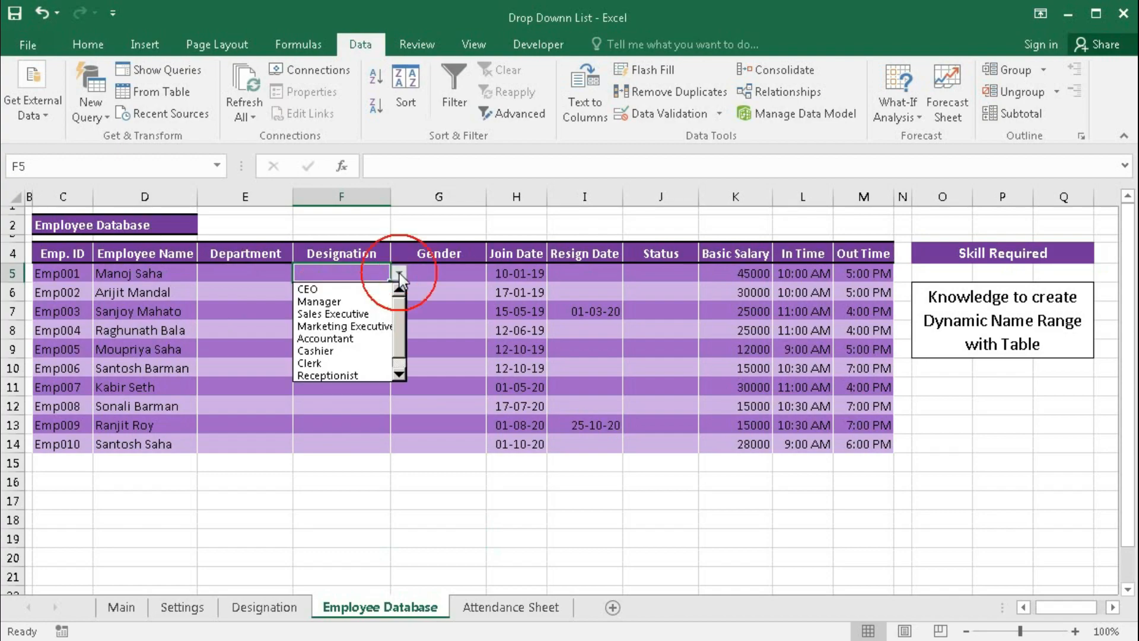
{"action": "left_click_drag", "start_coordinate": [400, 319], "coordinate": [400, 353]}
{"action": "left_click", "coordinate": [400, 291]}
{"action": "left_click", "coordinate": [330, 290]}
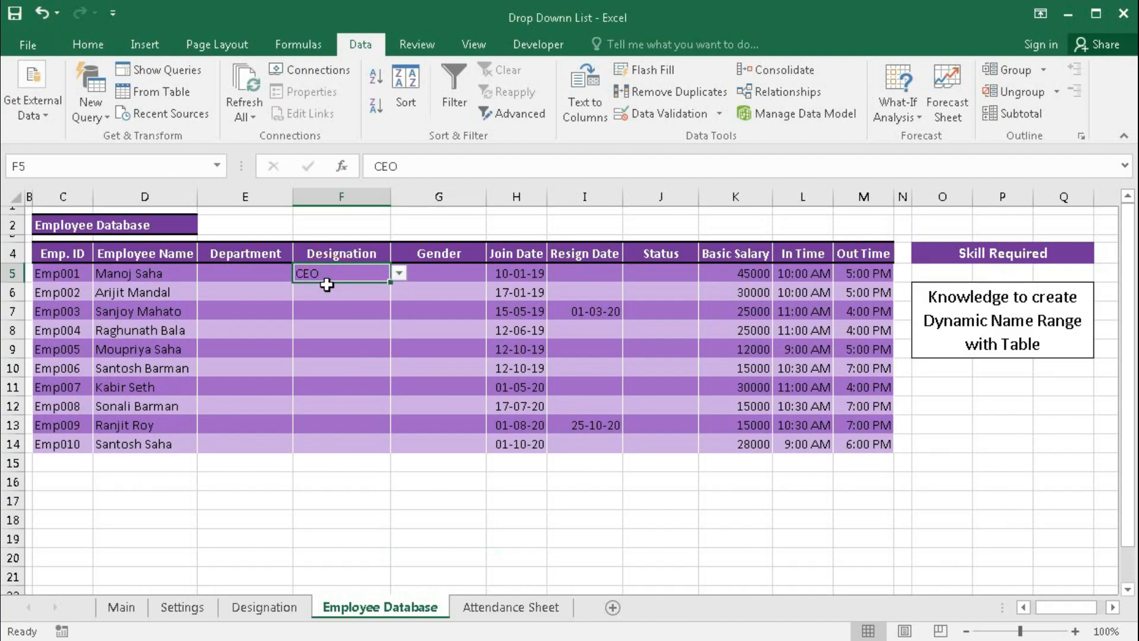
- Browse the Designation options offered for employee Emp002 in F6
{"action": "left_click", "coordinate": [359, 294]}
{"action": "left_click", "coordinate": [399, 292]}
{"action": "mouse_move", "coordinate": [400, 320]}
{"action": "left_mouse_down"}
{"action": "mouse_move", "coordinate": [401, 388]}
{"action": "mouse_move", "coordinate": [399, 324]}
{"action": "left_mouse_up"}
- Check the table name of the Designations list on the Settings sheet
{"action": "left_click", "coordinate": [184, 610]}
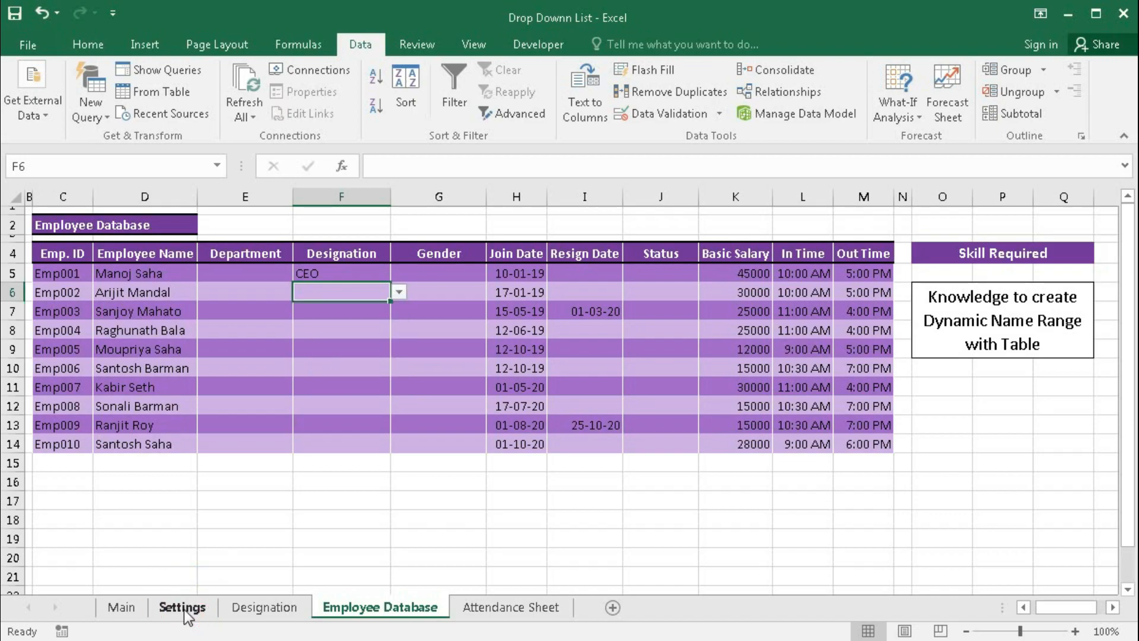
{"action": "left_click", "coordinate": [183, 608]}
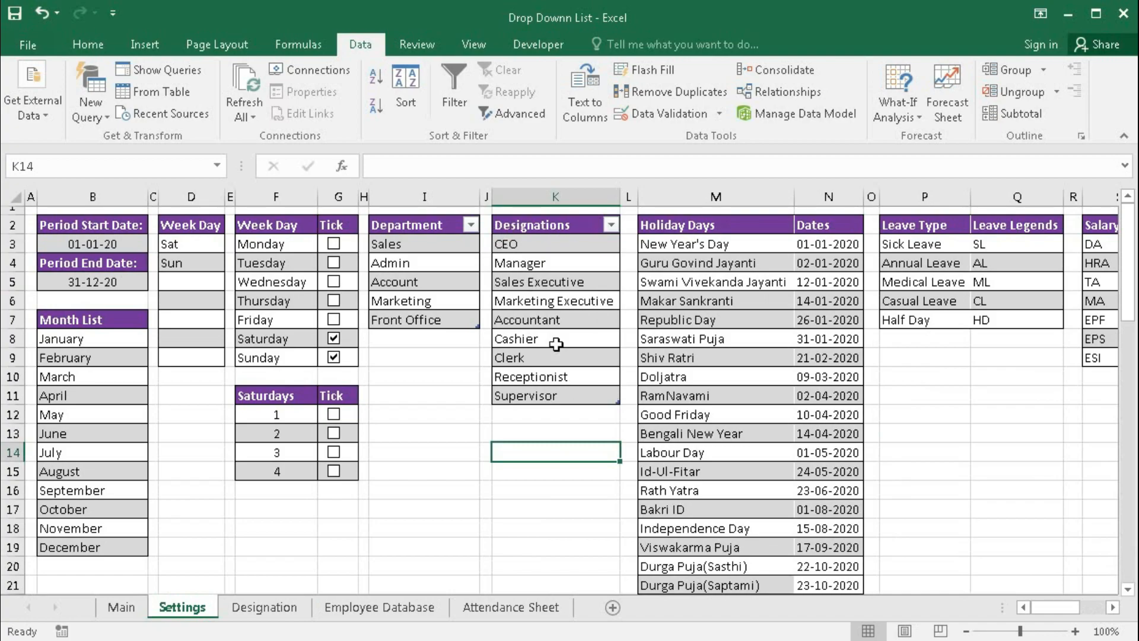
{"action": "left_click", "coordinate": [554, 324]}
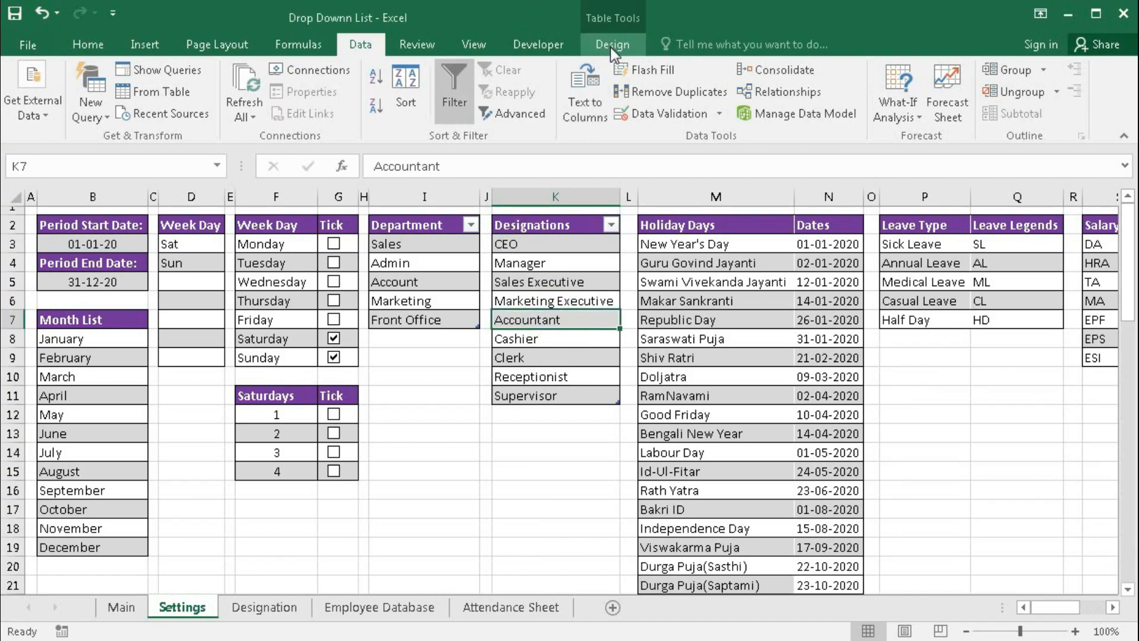
{"action": "left_click", "coordinate": [611, 45]}
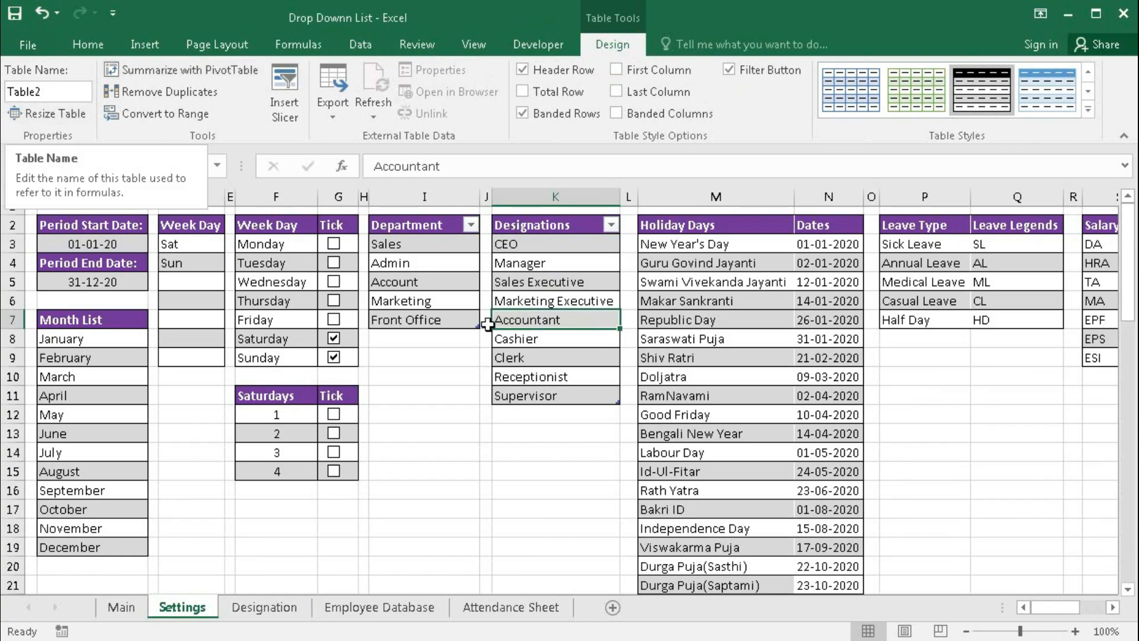
- Try to fill Supervisor down into K12 below the Designations list, and undo the fill
{"action": "left_click", "coordinate": [555, 358]}
{"action": "left_click", "coordinate": [529, 397]}
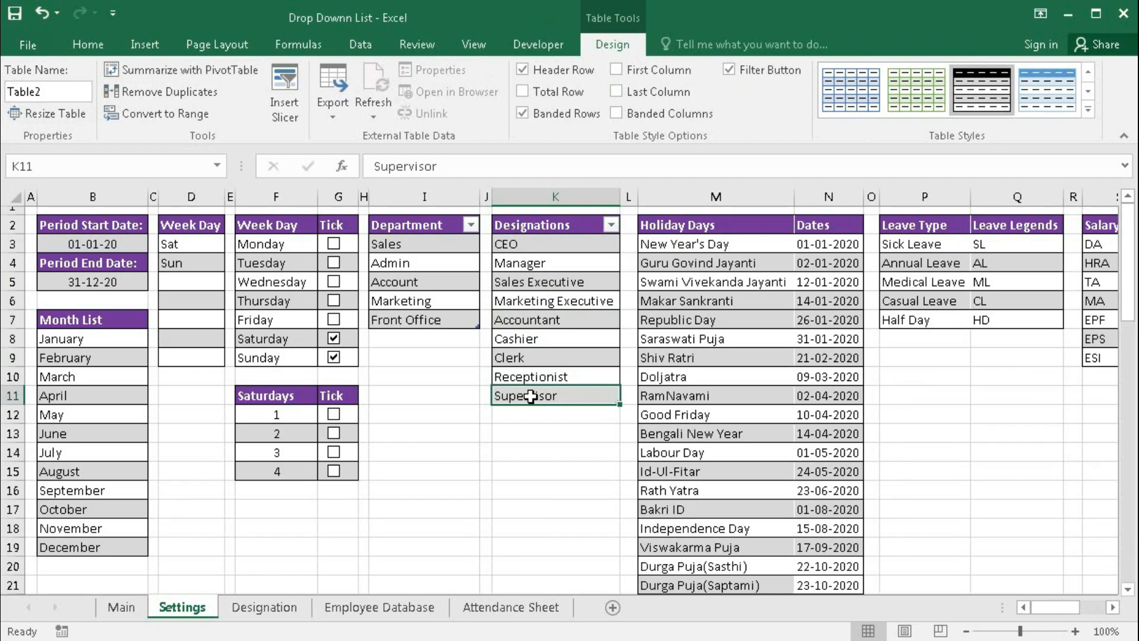
{"action": "left_click_drag", "start_coordinate": [622, 405], "coordinate": [621, 425]}
{"action": "left_click", "coordinate": [855, 399]}
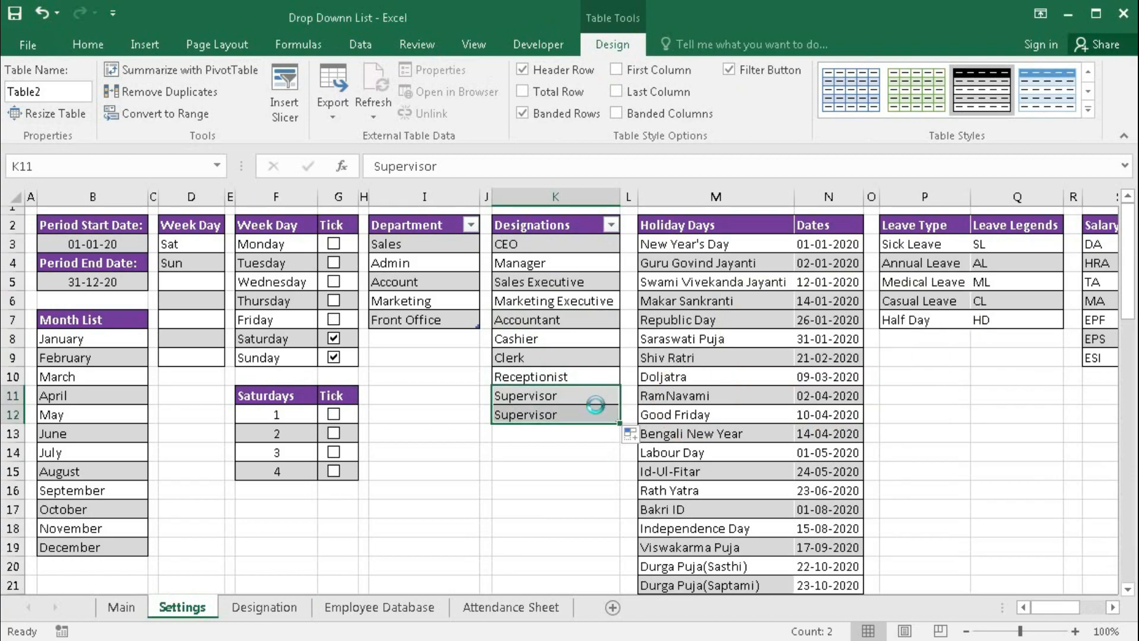
{"action": "key", "text": "ctrl+z"}
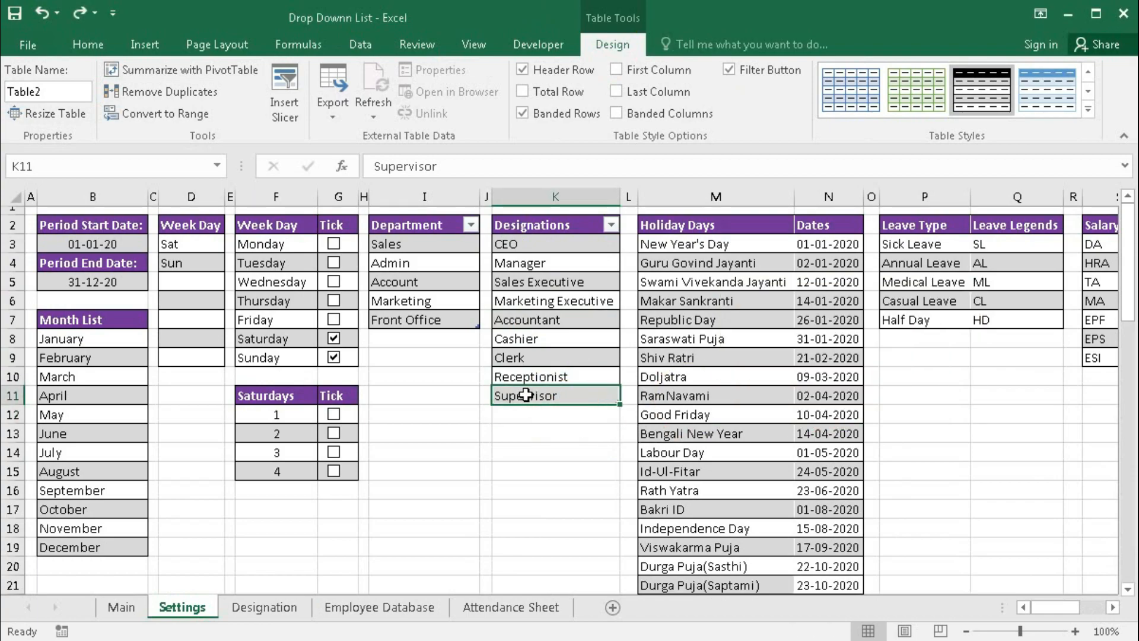
- Add HR Manager as a new entry in K12 at the end of the Designations table
{"action": "key", "text": "Tab"}
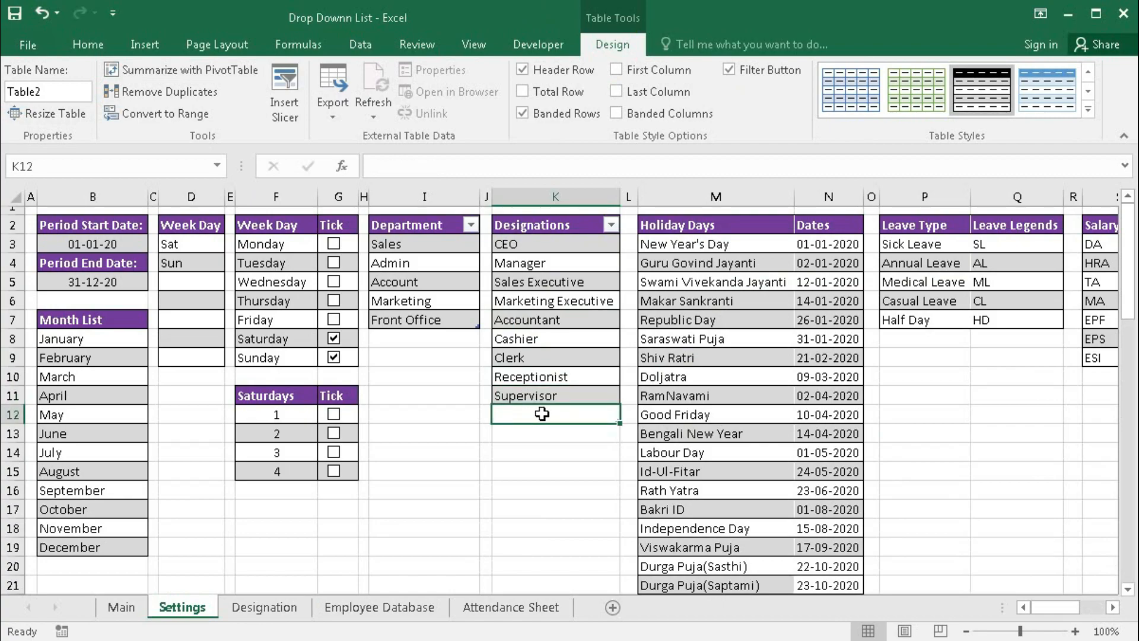
{"action": "type", "text": "HR"}
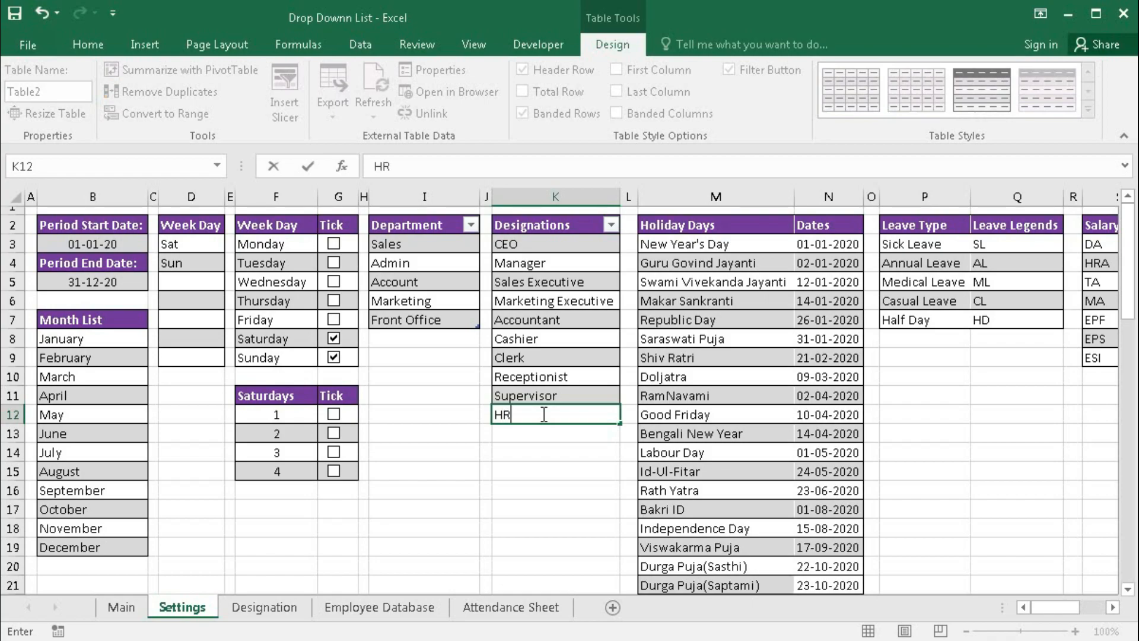
{"action": "type", "text": " Manage"}
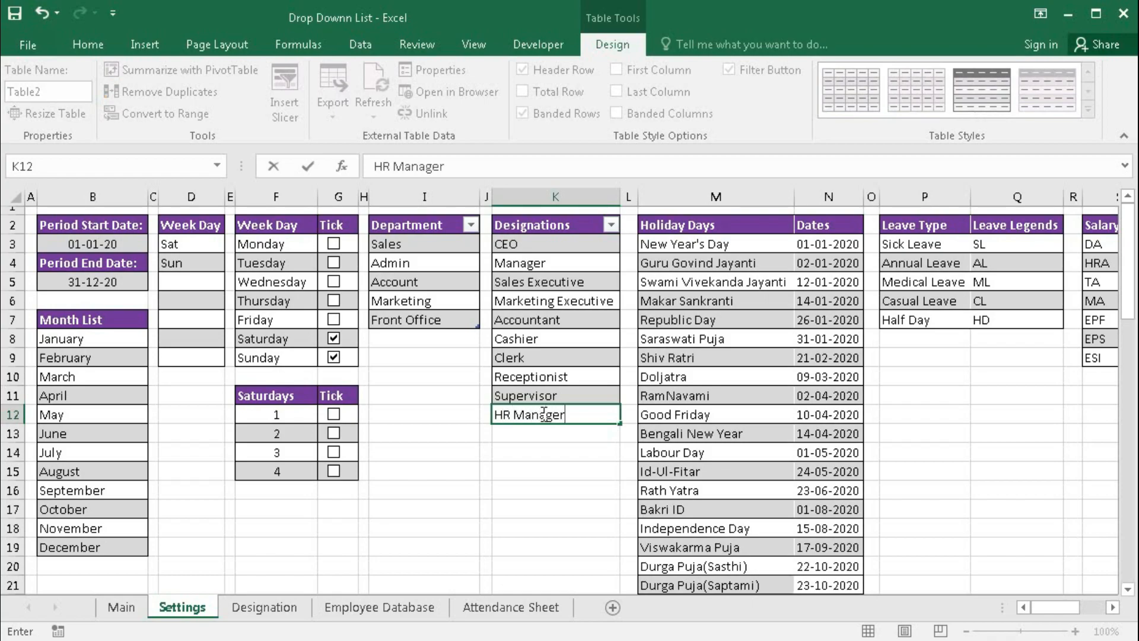
{"action": "type", "text": "r"}
{"action": "left_click", "coordinate": [552, 473]}
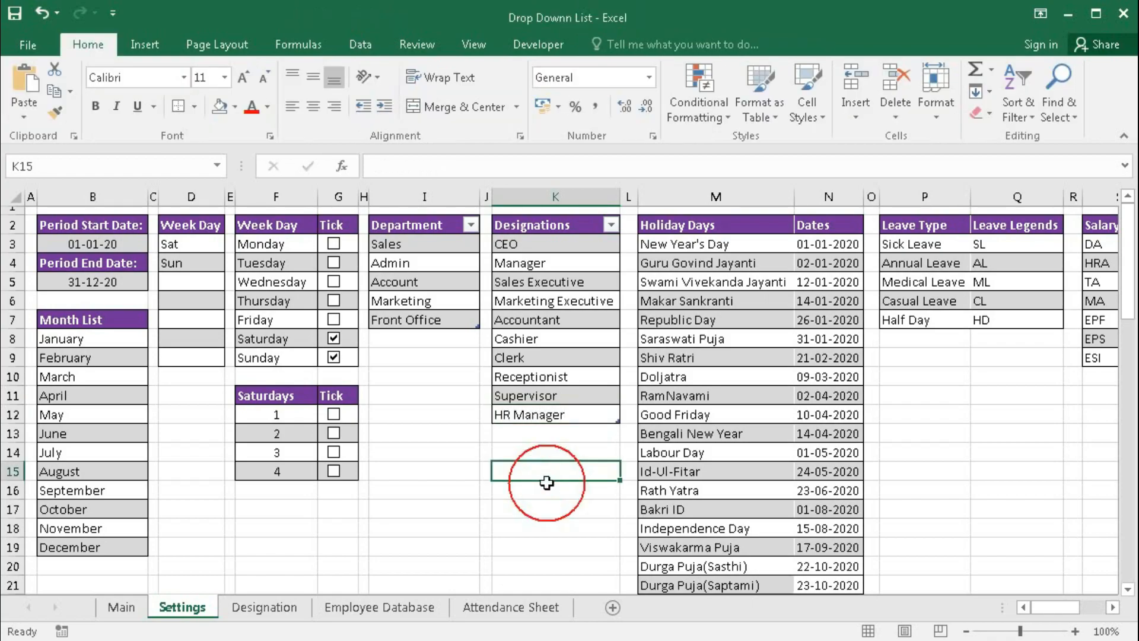
- Set the Designation of employee Emp002 on the Employee Database sheet to HR Manager
{"action": "left_click", "coordinate": [376, 618]}
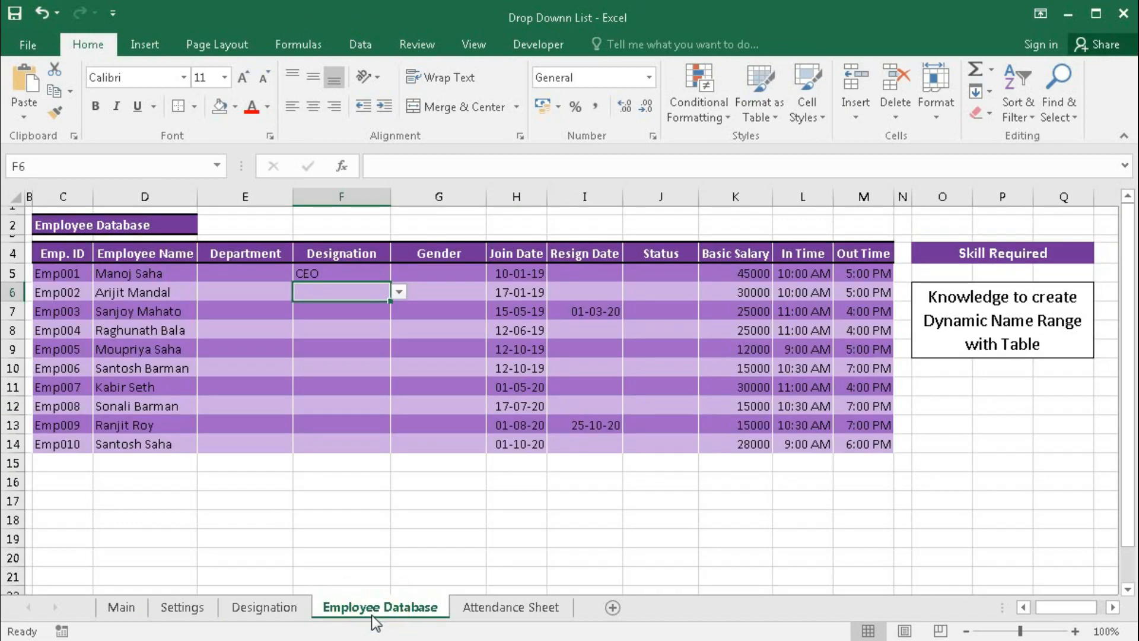
{"action": "left_click", "coordinate": [399, 292]}
{"action": "left_click_drag", "start_coordinate": [400, 323], "coordinate": [399, 366]}
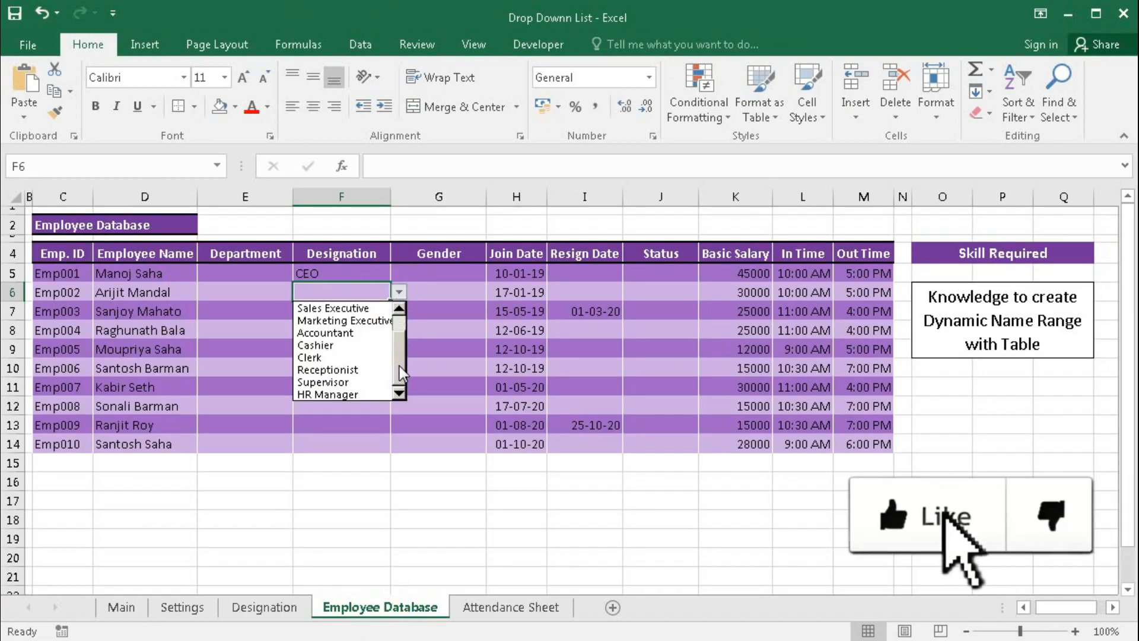
{"action": "left_click", "coordinate": [347, 395]}
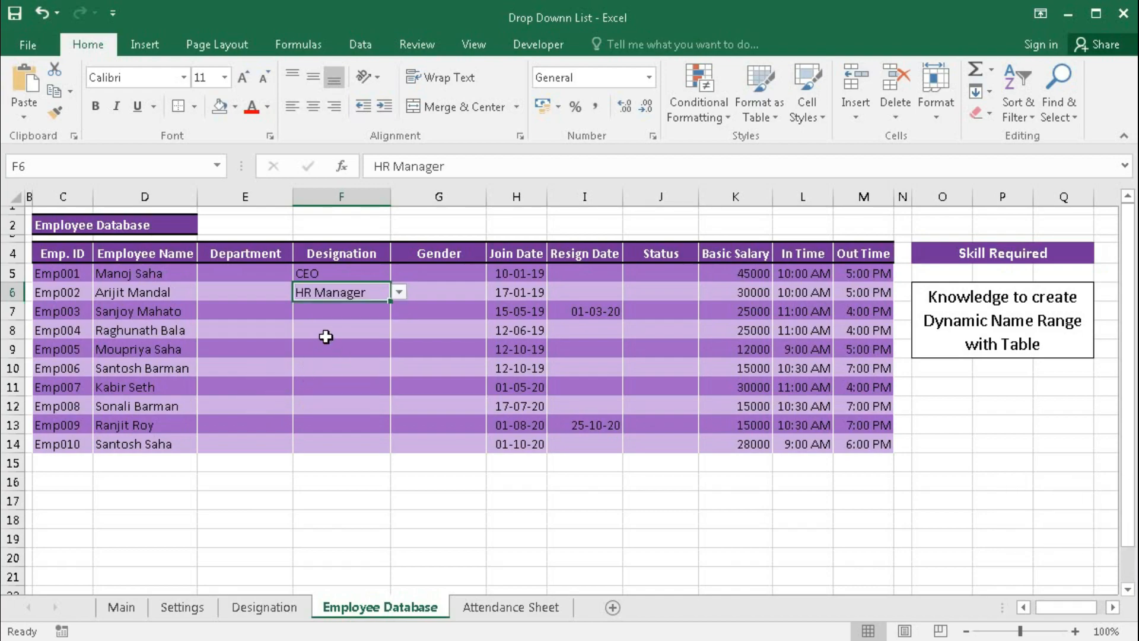
- Convert the Department list I2:I7 on the Settings sheet into a table with headers
{"action": "left_click", "coordinate": [182, 607]}
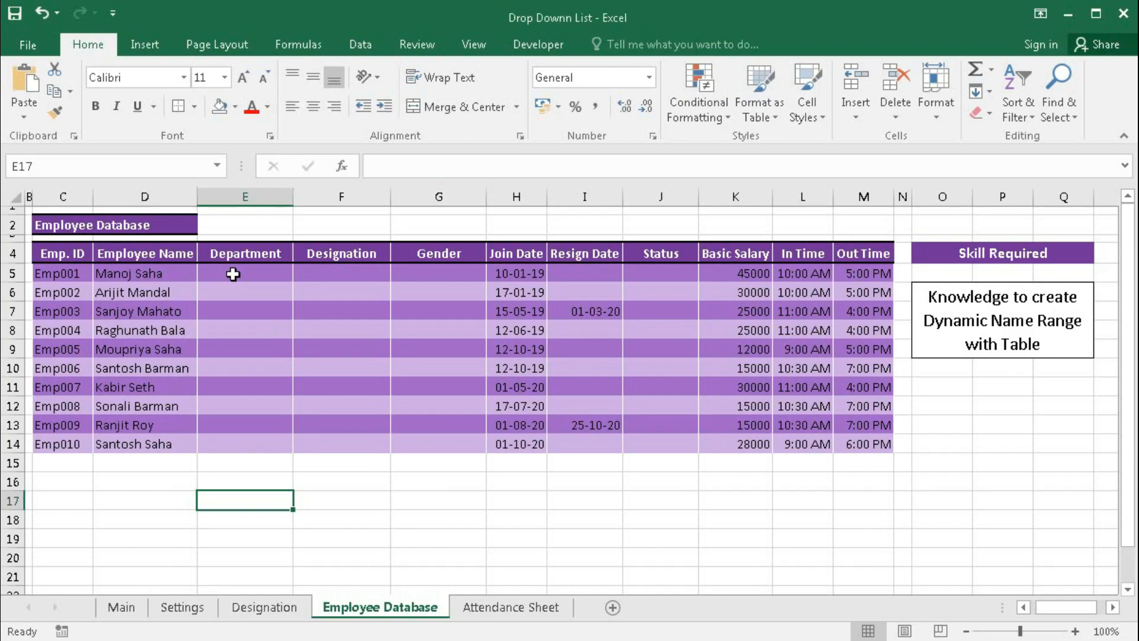
{"action": "left_click", "coordinate": [178, 617]}
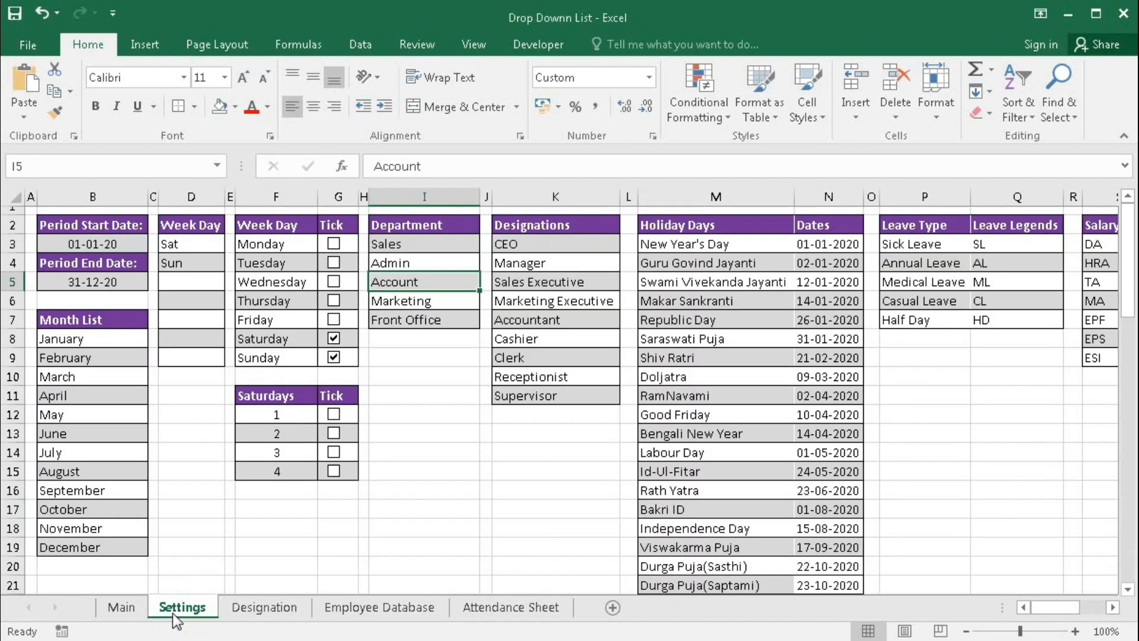
{"action": "left_click_drag", "start_coordinate": [410, 225], "coordinate": [409, 320]}
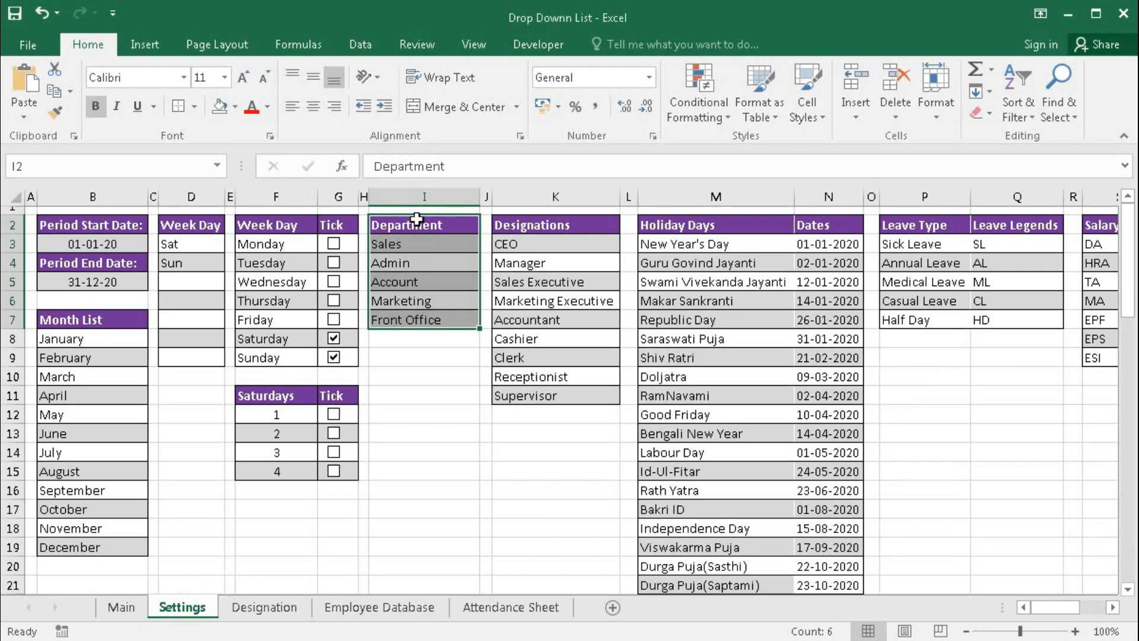
{"action": "left_click", "coordinate": [145, 45]}
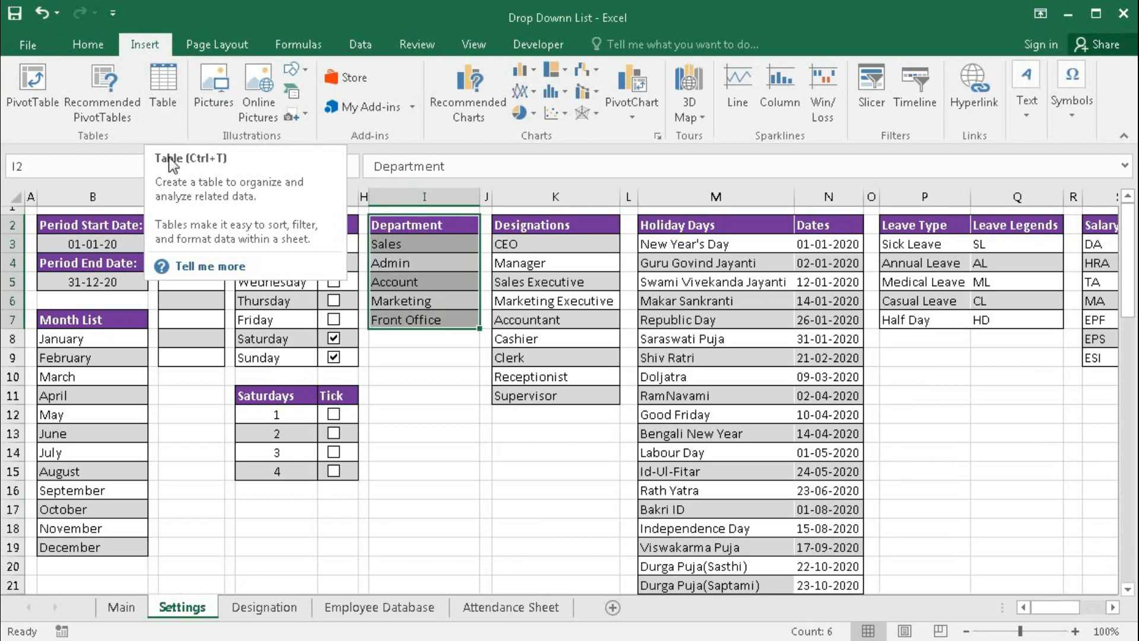
{"action": "left_click", "coordinate": [165, 87]}
{"action": "left_click_drag", "start_coordinate": [802, 299], "coordinate": [446, 356]}
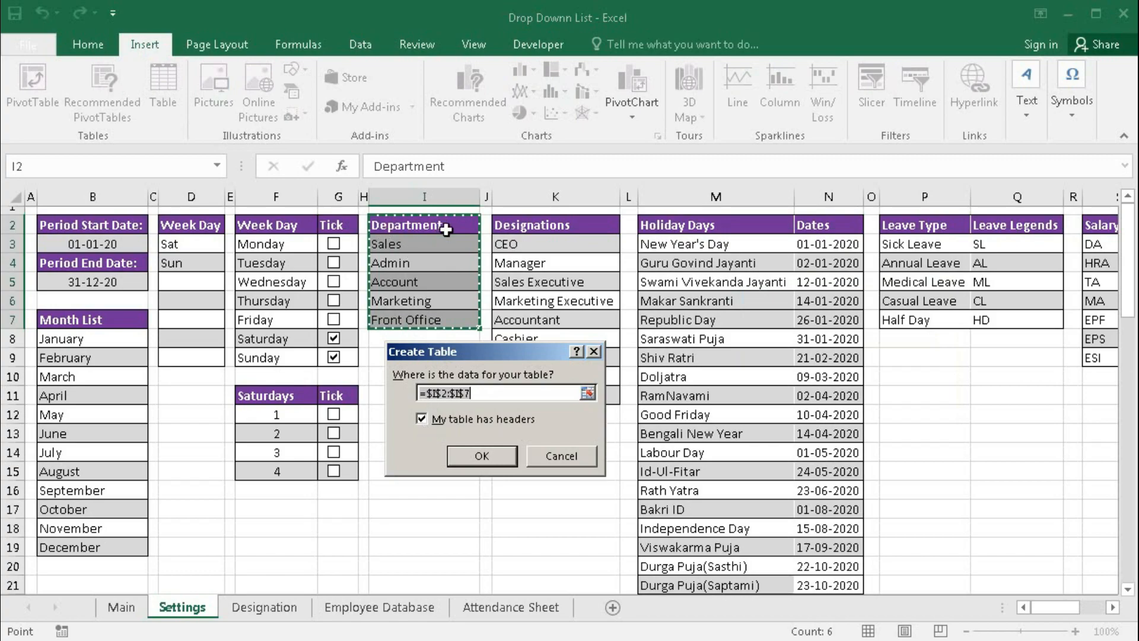
{"action": "left_click", "coordinate": [420, 419]}
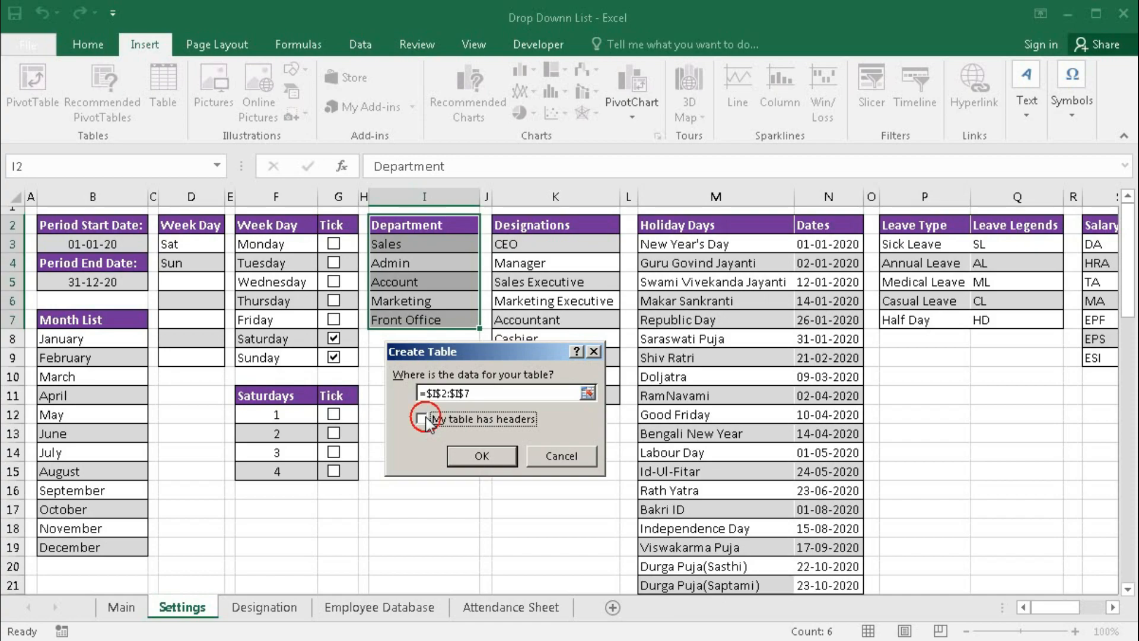
{"action": "left_click", "coordinate": [480, 456]}
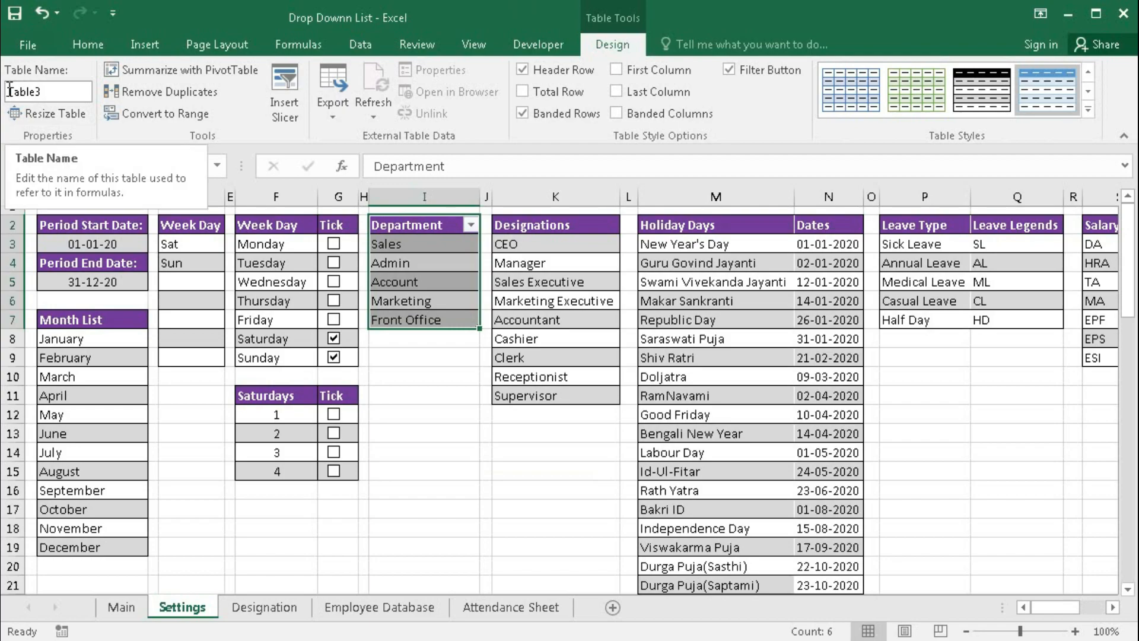
- Rename the Department table as DEP_TB
{"action": "left_click", "coordinate": [61, 90]}
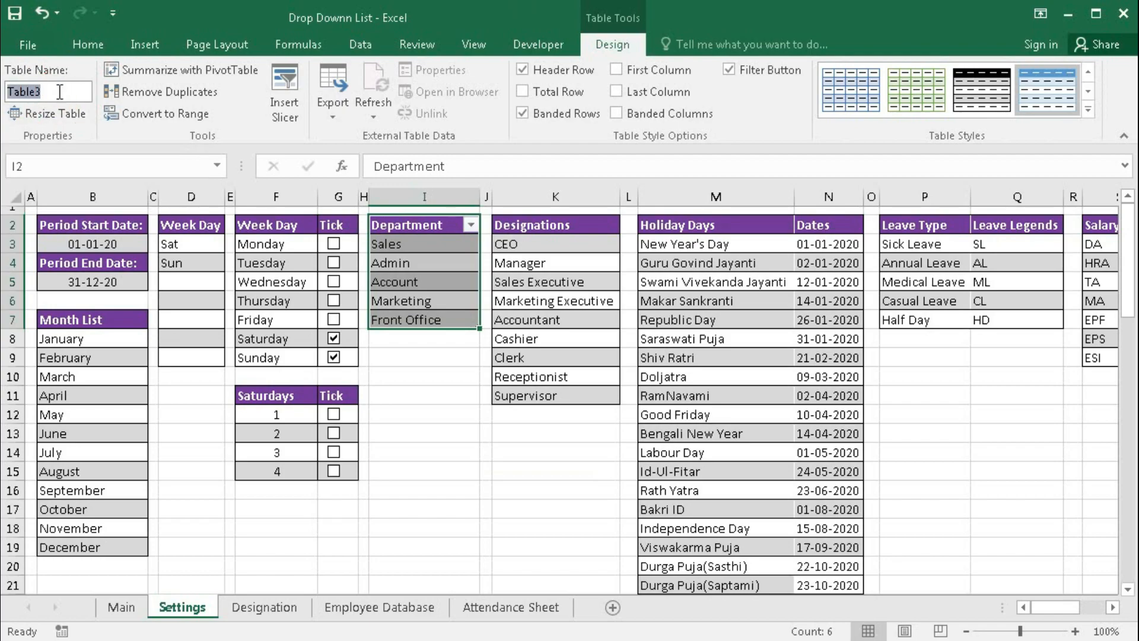
{"action": "type", "text": "DEP_TB"}
{"action": "left_click", "coordinate": [396, 263]}
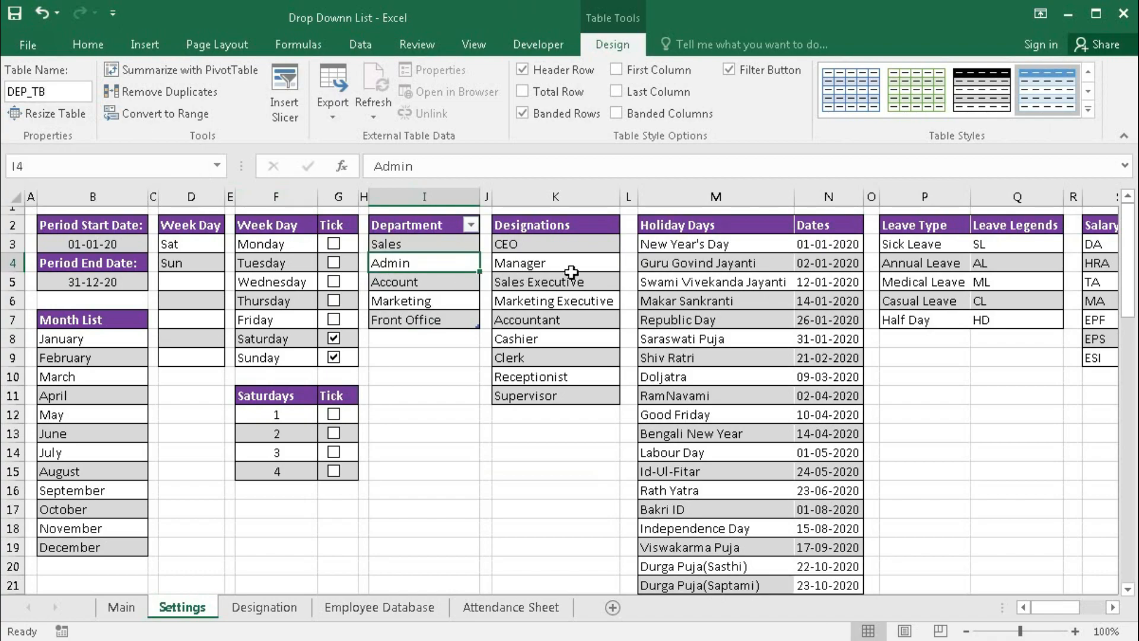
- Convert the Designations list K2:K11 into a table with headers and name it DES_TB
{"action": "left_click_drag", "start_coordinate": [539, 224], "coordinate": [529, 390]}
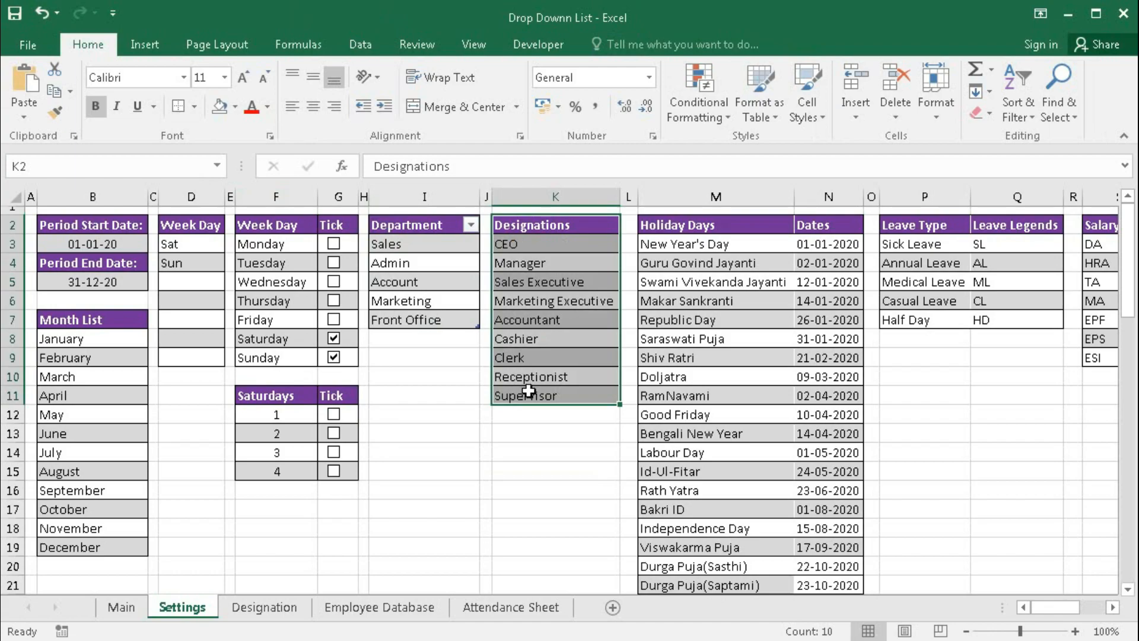
{"action": "key", "text": "ctrl+t"}
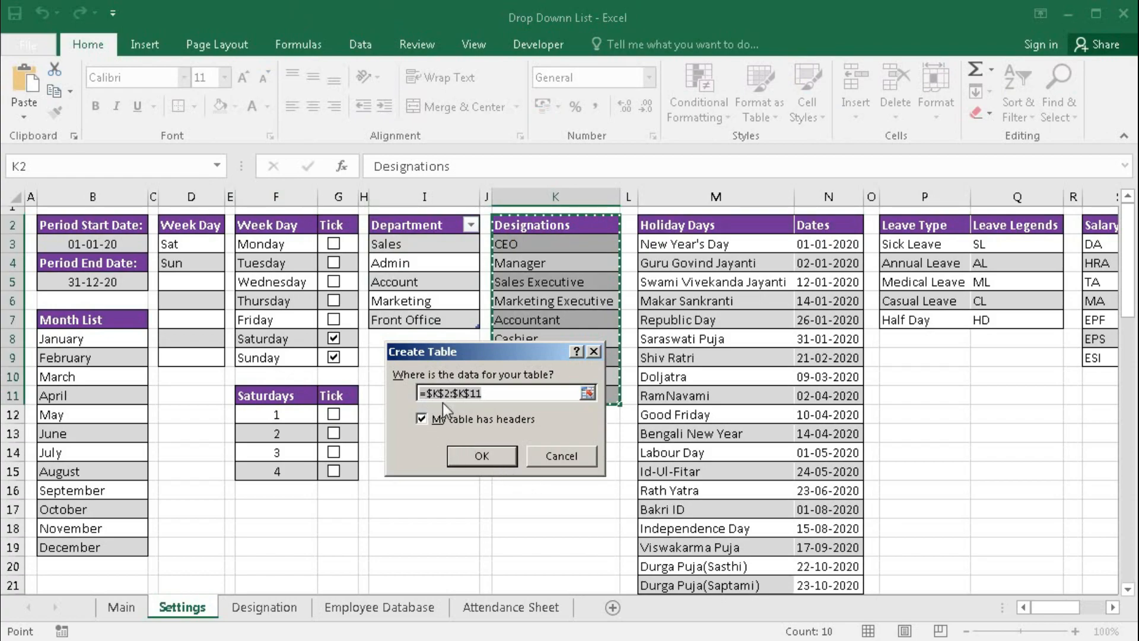
{"action": "left_click_drag", "start_coordinate": [442, 352], "coordinate": [399, 372]}
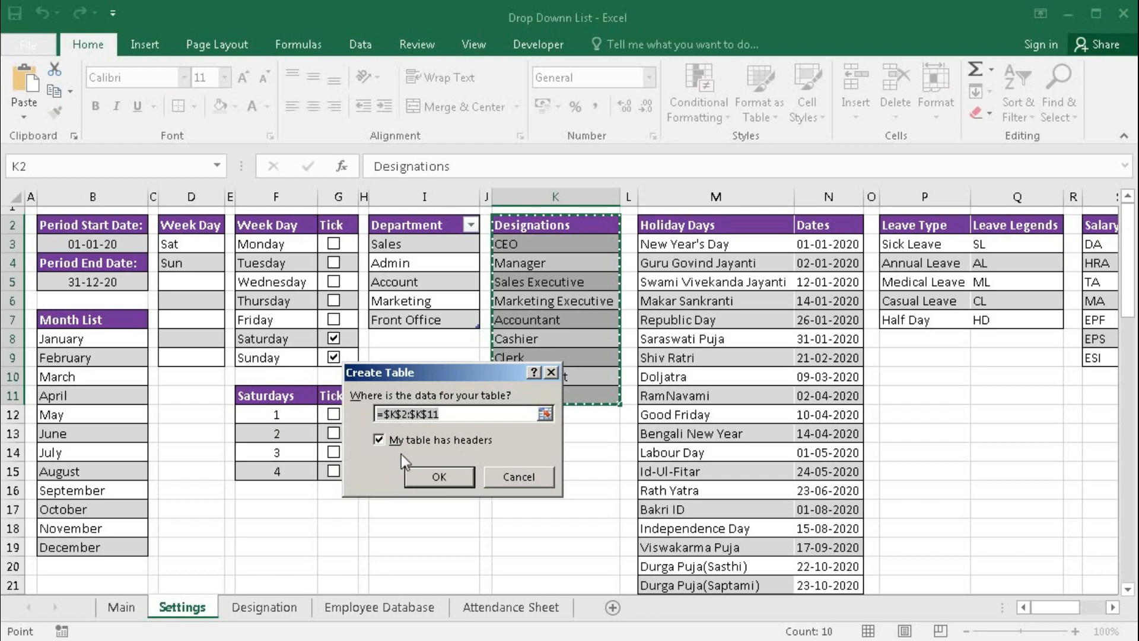
{"action": "left_click", "coordinate": [437, 477]}
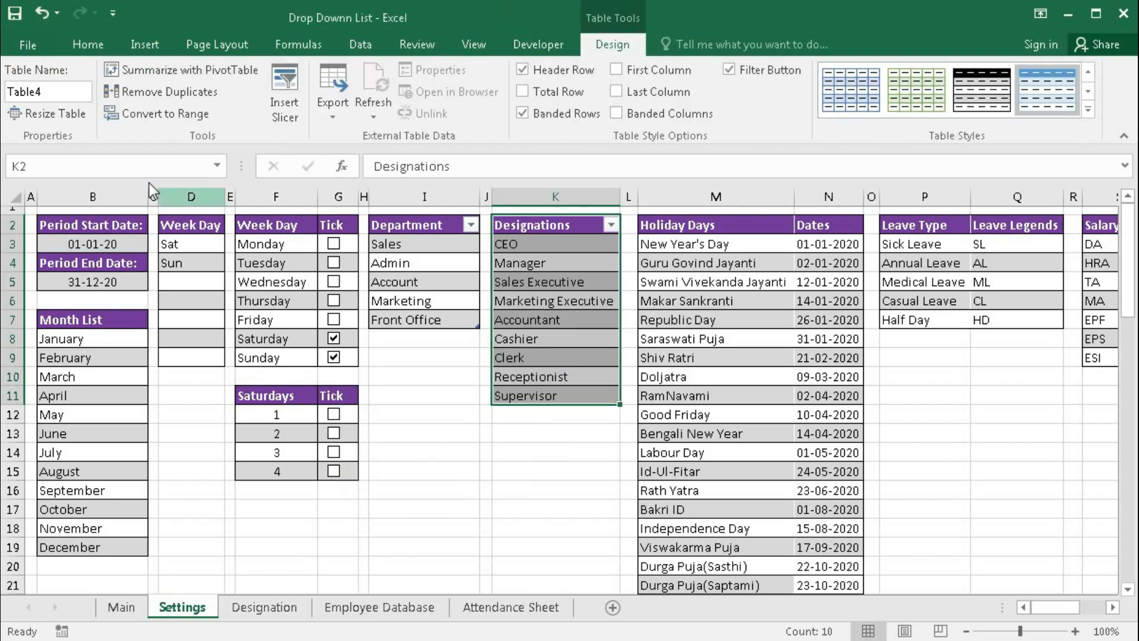
{"action": "left_click", "coordinate": [55, 93]}
{"action": "type", "text": "DES_TB"}
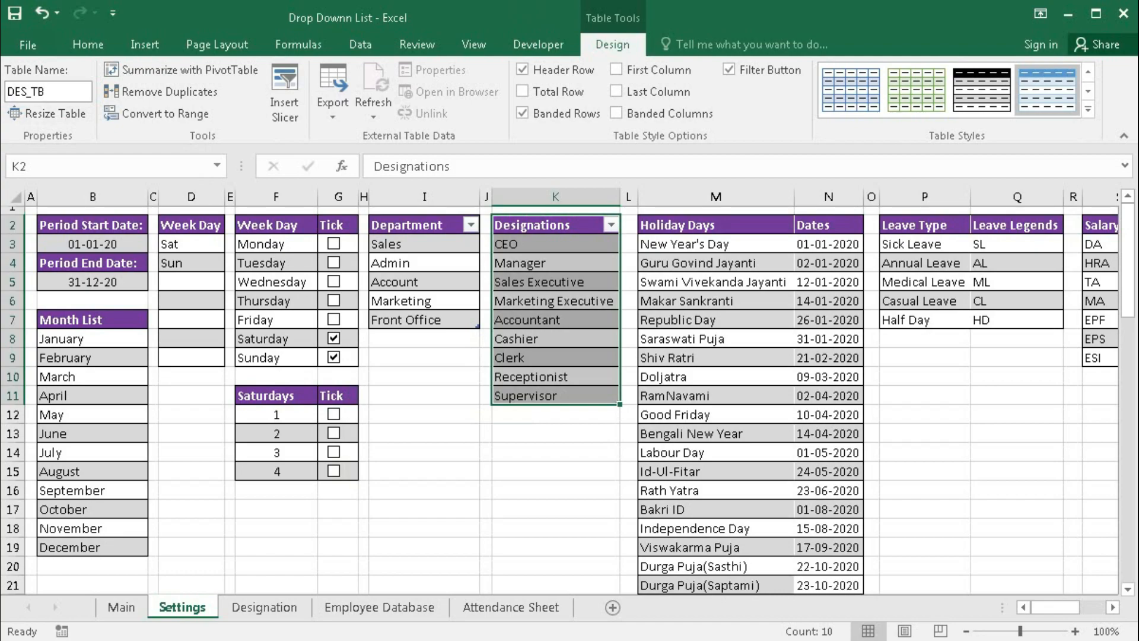
- Check the table names of the Department and Designations tables on the Settings sheet
{"action": "left_click", "coordinate": [416, 262]}
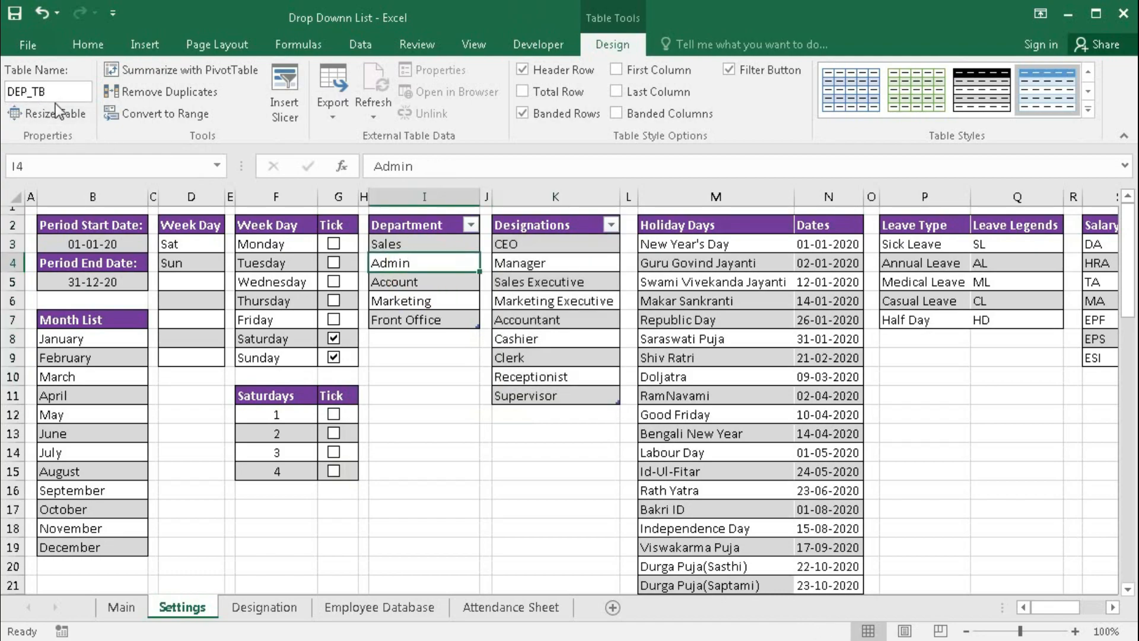
{"action": "left_click", "coordinate": [565, 282]}
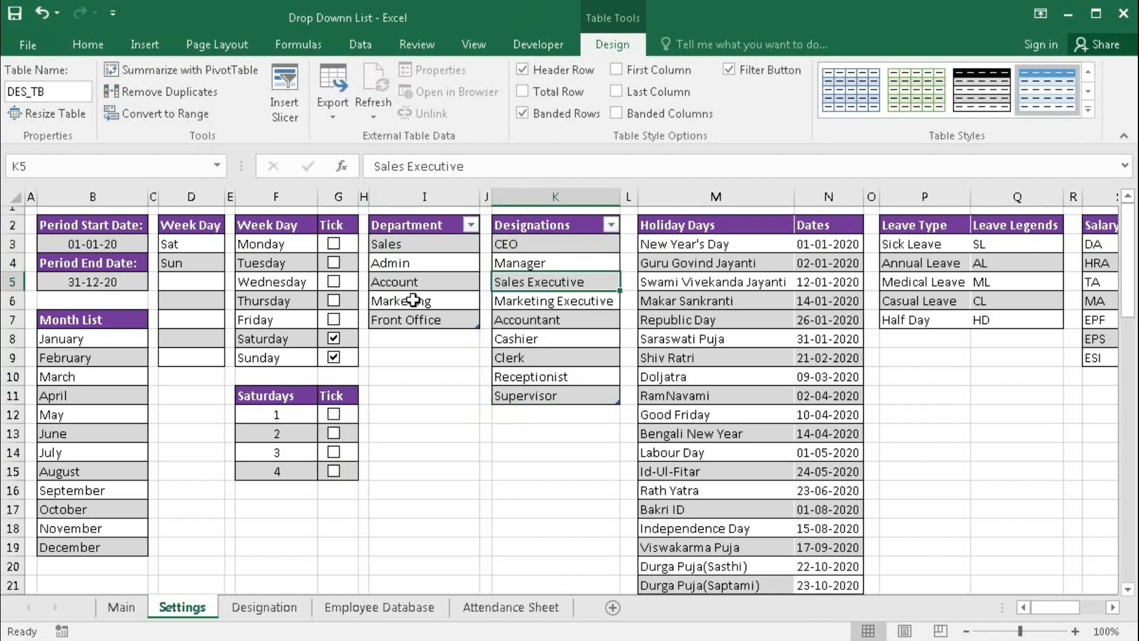
{"action": "left_click", "coordinate": [415, 257]}
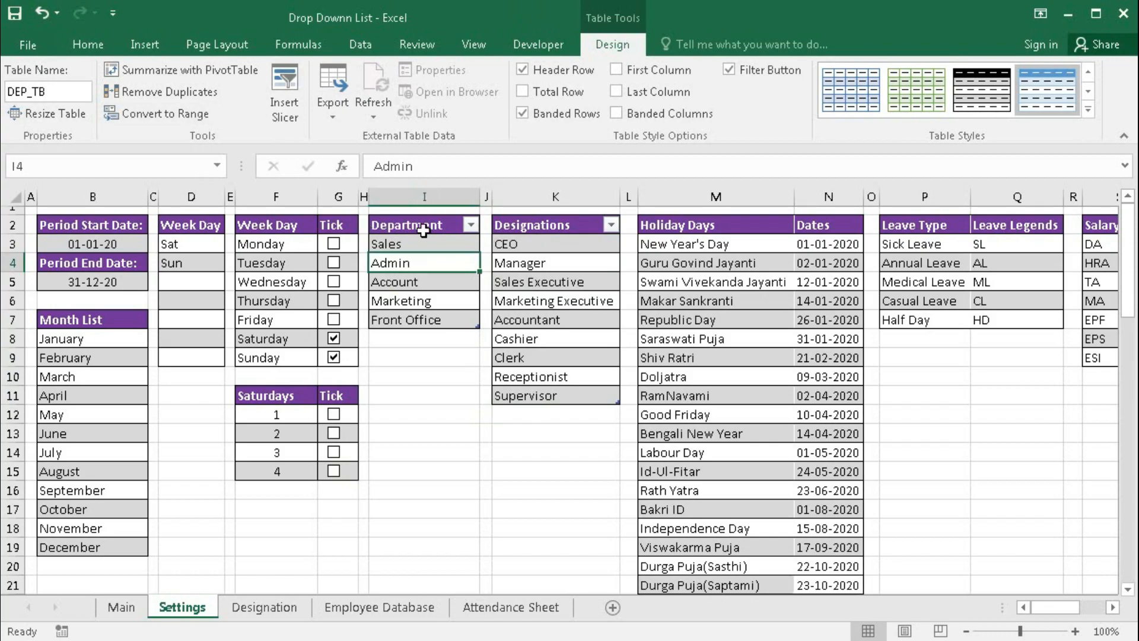
{"action": "left_click", "coordinate": [402, 415]}
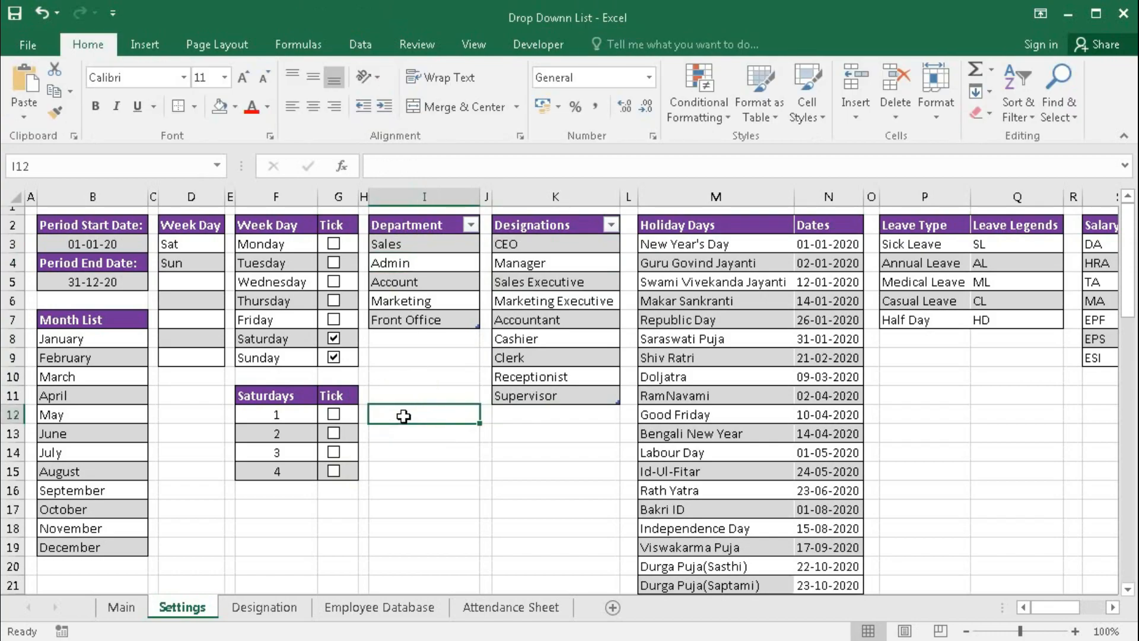
{"action": "type", "text": "="}
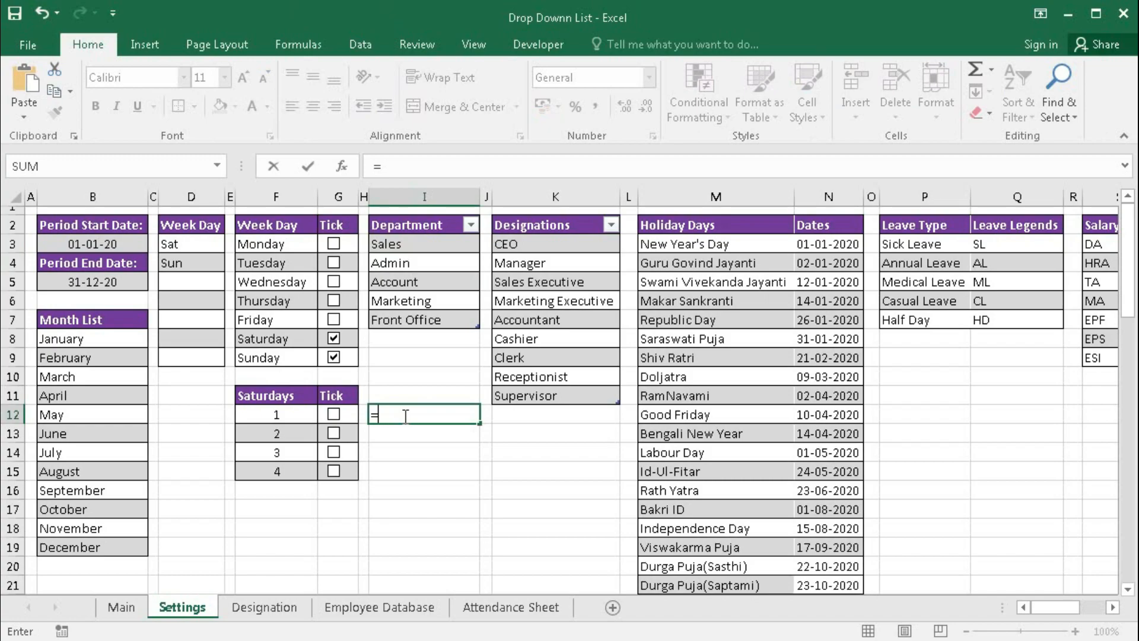
{"action": "left_click_drag", "start_coordinate": [406, 245], "coordinate": [399, 320]}
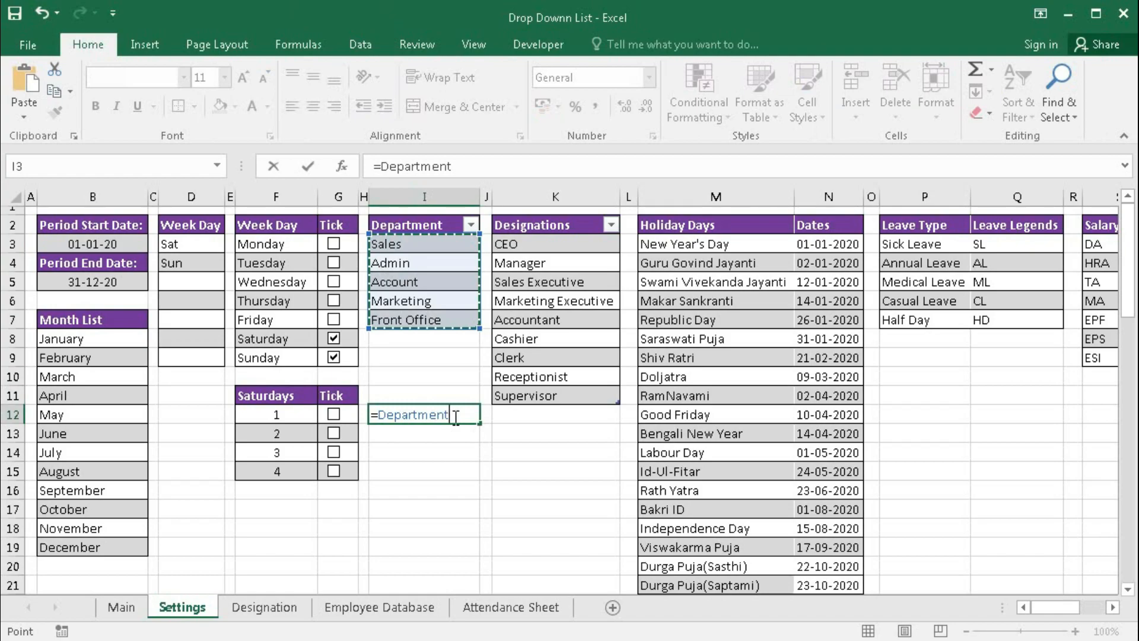
{"action": "key", "text": "Escape"}
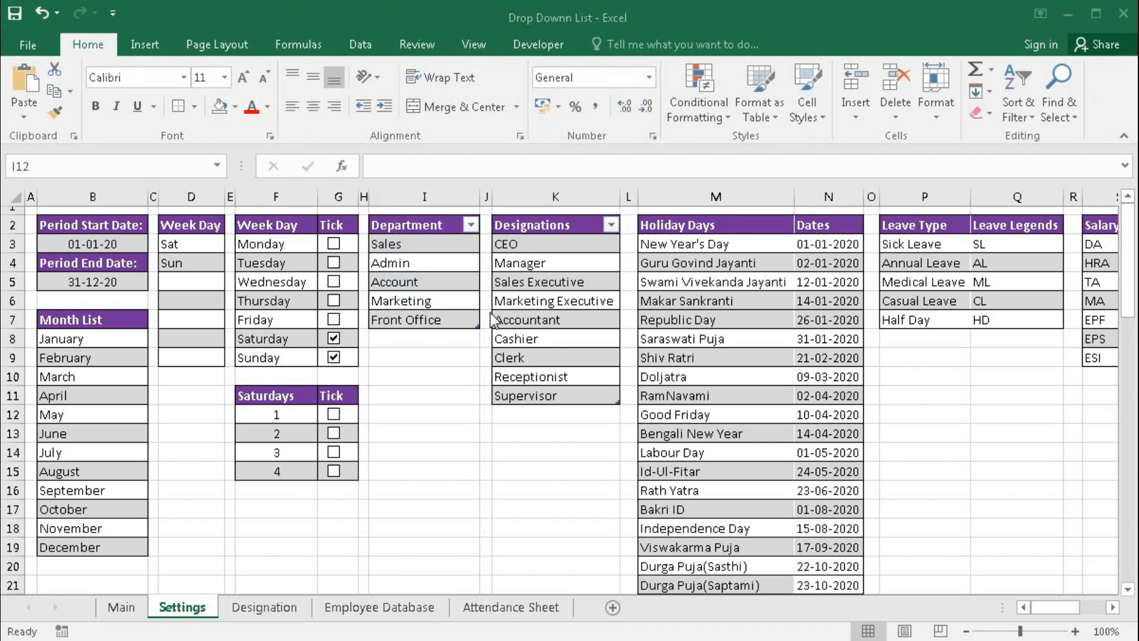
- Start a data validation rule for Department cells E5:E14 on the Employee Database sheet and allow only List values
{"action": "left_click", "coordinate": [367, 604]}
{"action": "left_click", "coordinate": [370, 608]}
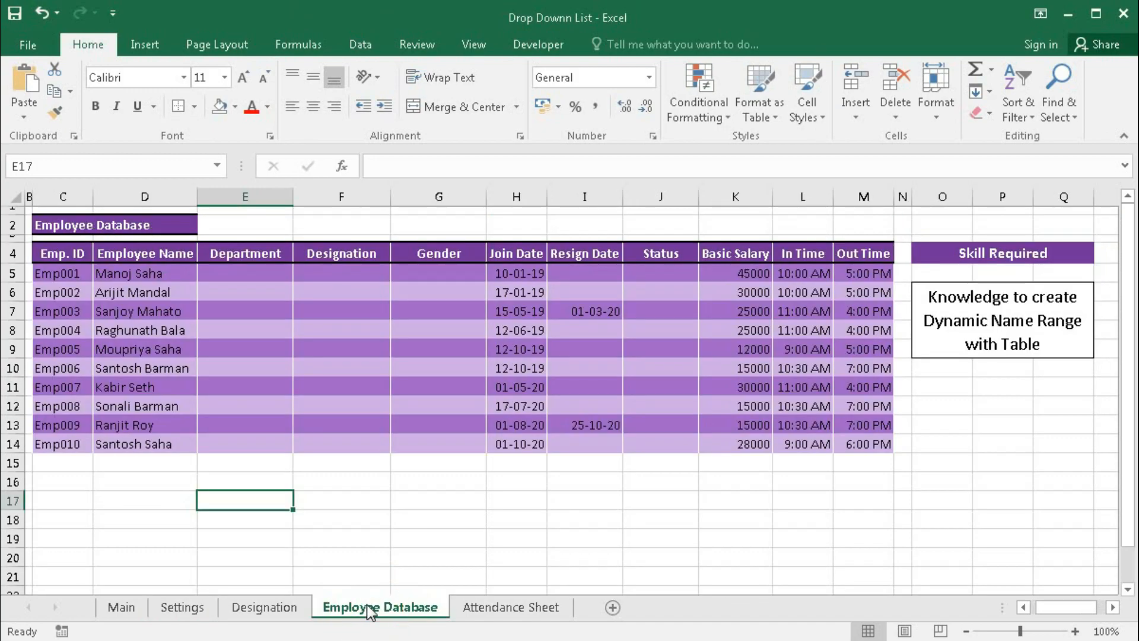
{"action": "left_click_drag", "start_coordinate": [246, 270], "coordinate": [241, 439]}
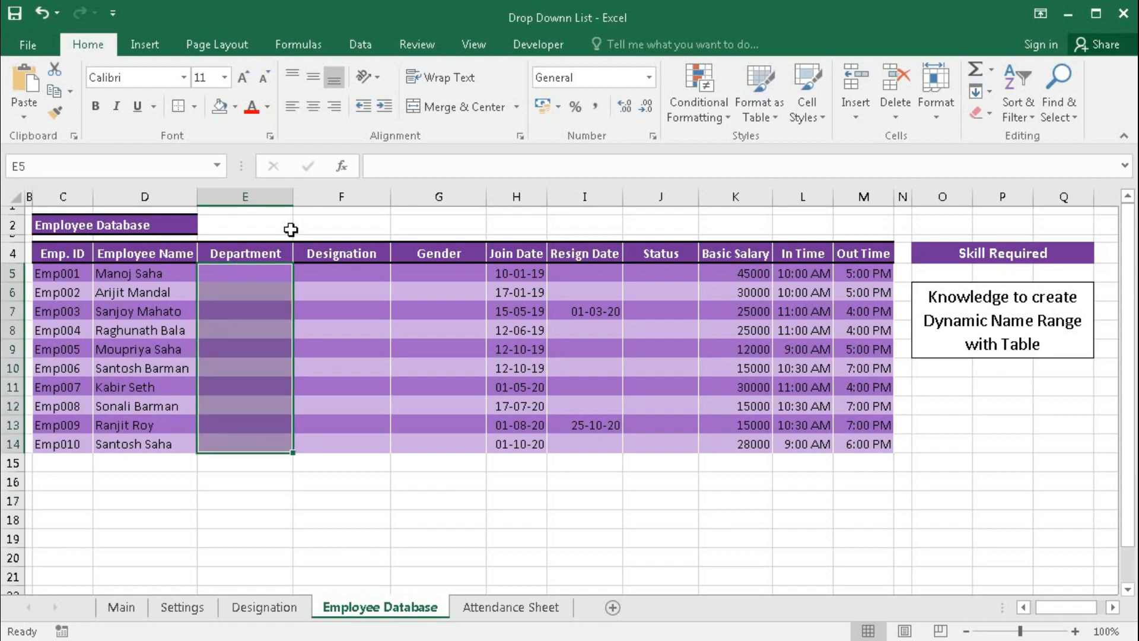
{"action": "left_click", "coordinate": [363, 46]}
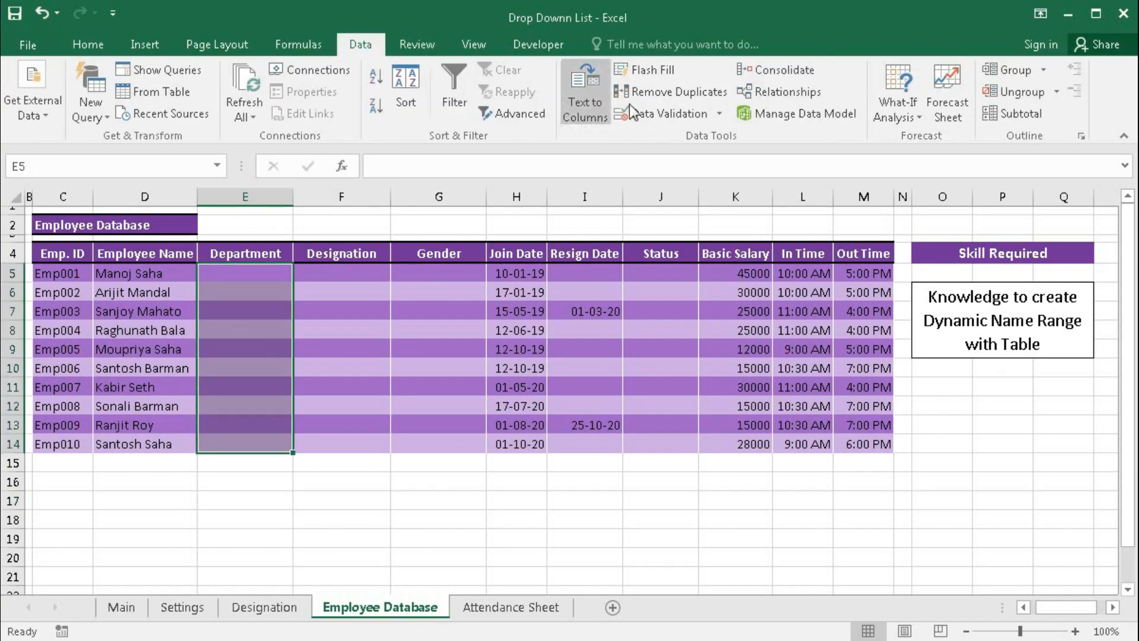
{"action": "left_click", "coordinate": [658, 112]}
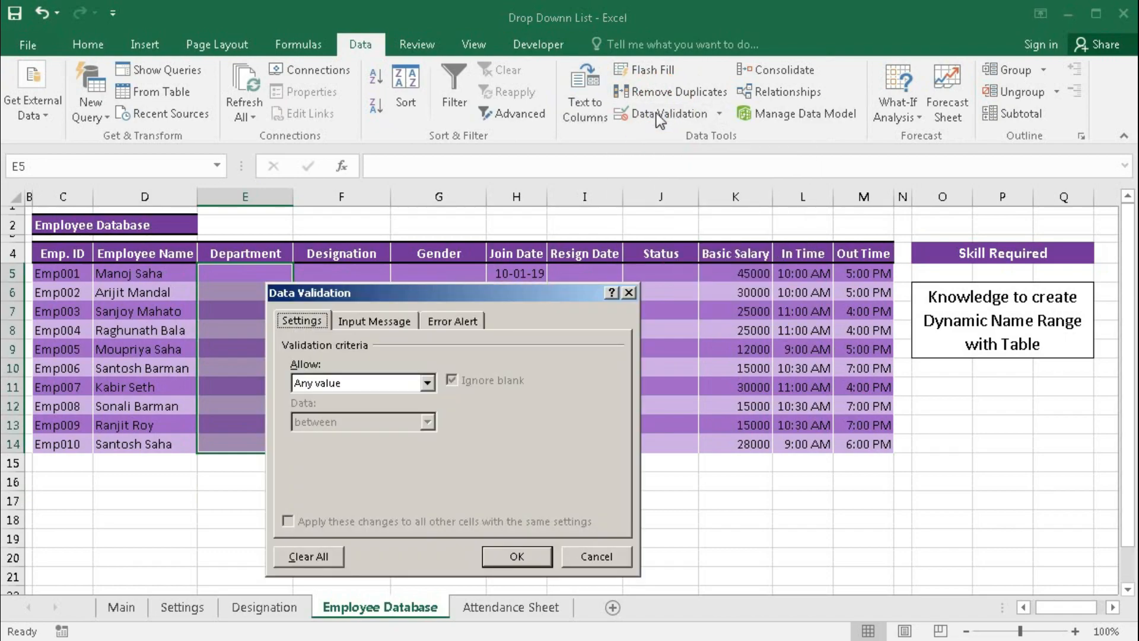
{"action": "left_click_drag", "start_coordinate": [460, 292], "coordinate": [609, 262]}
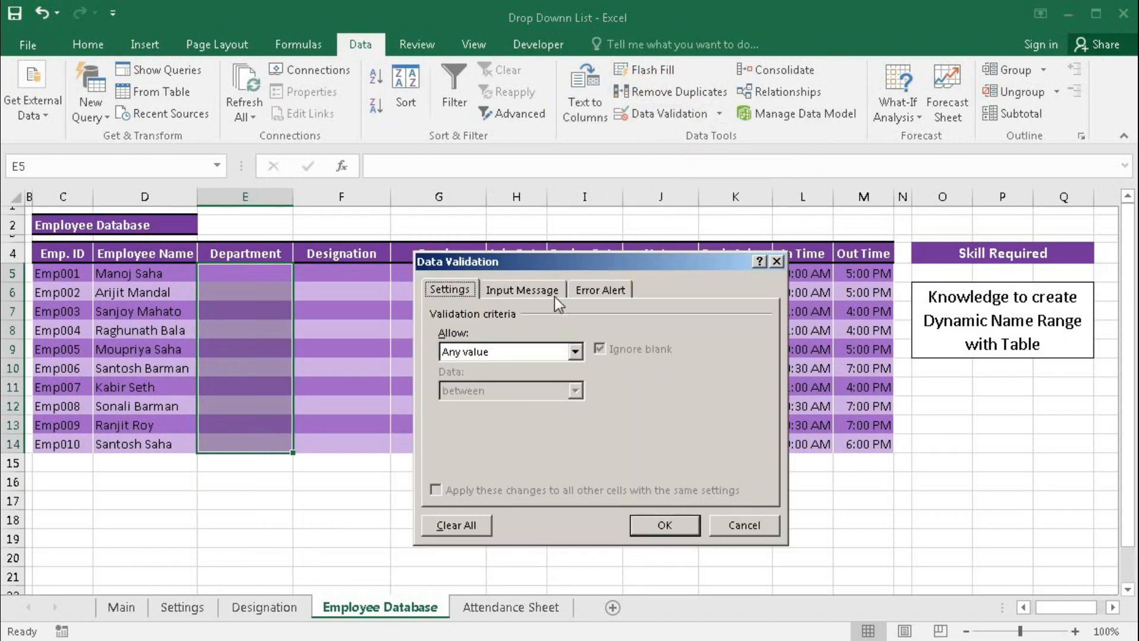
{"action": "left_click", "coordinate": [574, 351]}
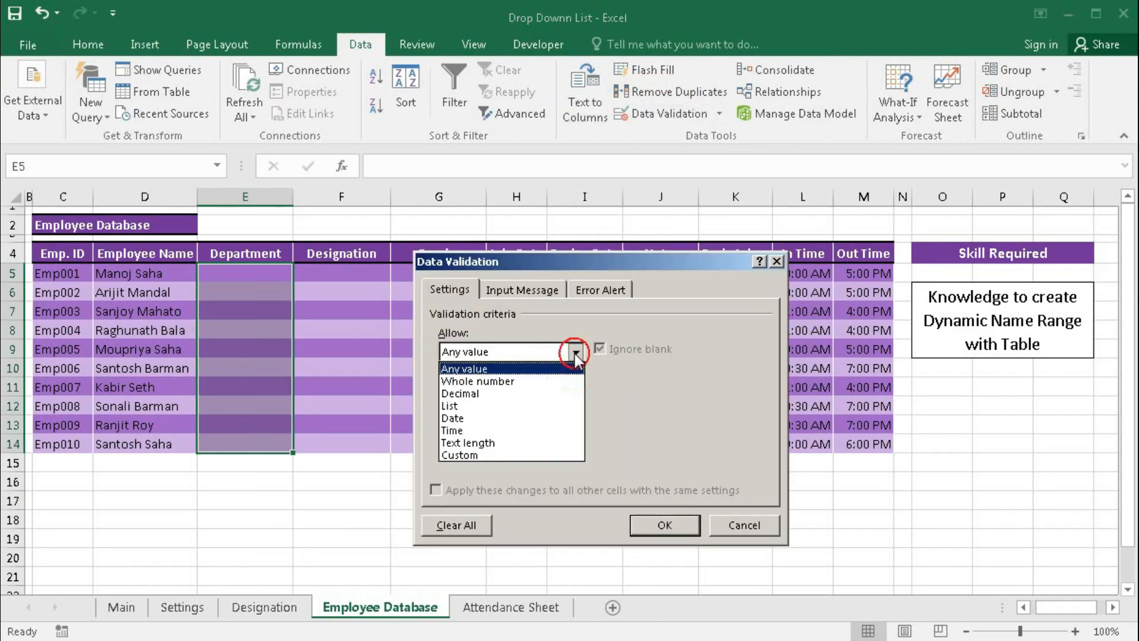
{"action": "left_click", "coordinate": [462, 405]}
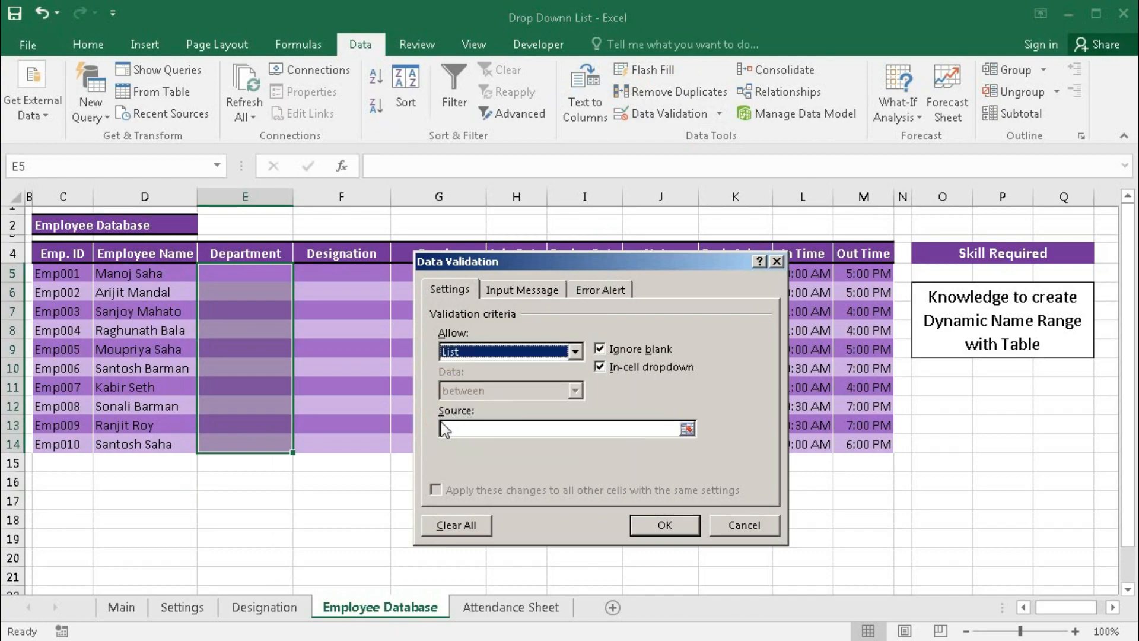
- Use the Department entries I3:I7 on the Settings sheet as the validation list source, apply it, and show the choices in E5
{"action": "left_click", "coordinate": [446, 428]}
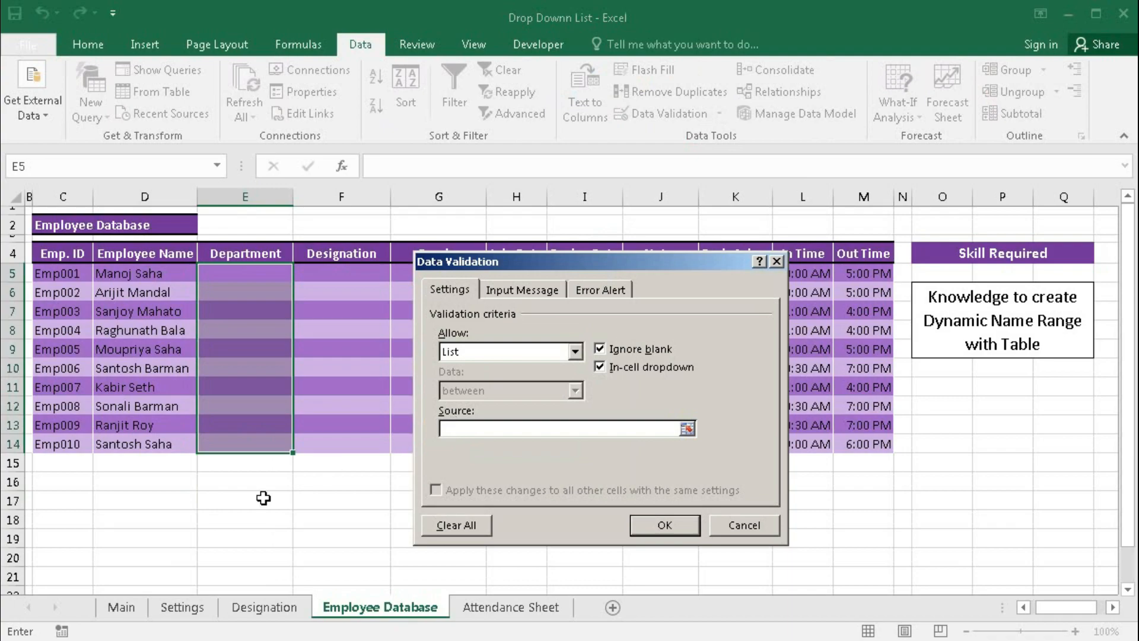
{"action": "left_click", "coordinate": [185, 615]}
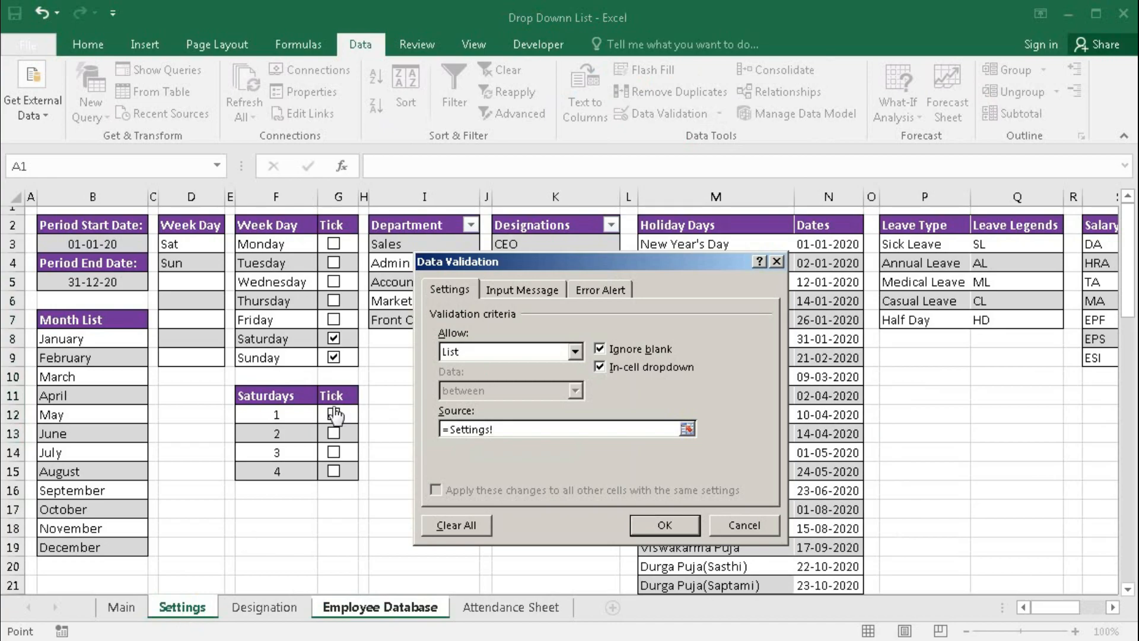
{"action": "left_click", "coordinate": [390, 245]}
{"action": "left_click_drag", "start_coordinate": [390, 245], "coordinate": [379, 315]}
{"action": "left_click", "coordinate": [661, 525]}
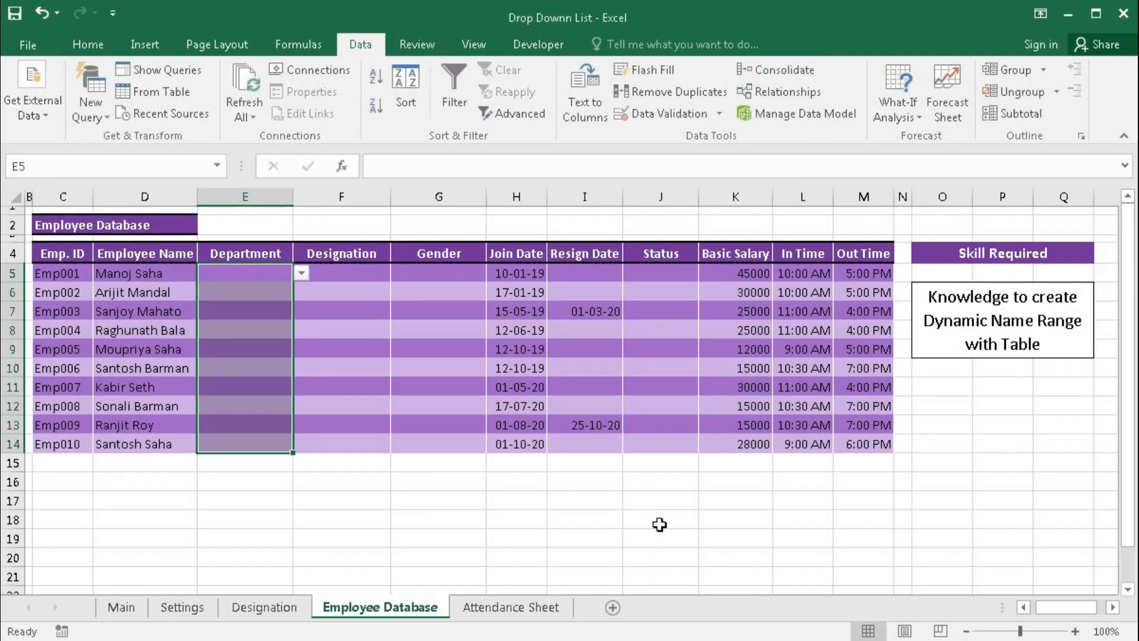
{"action": "left_click", "coordinate": [302, 272]}
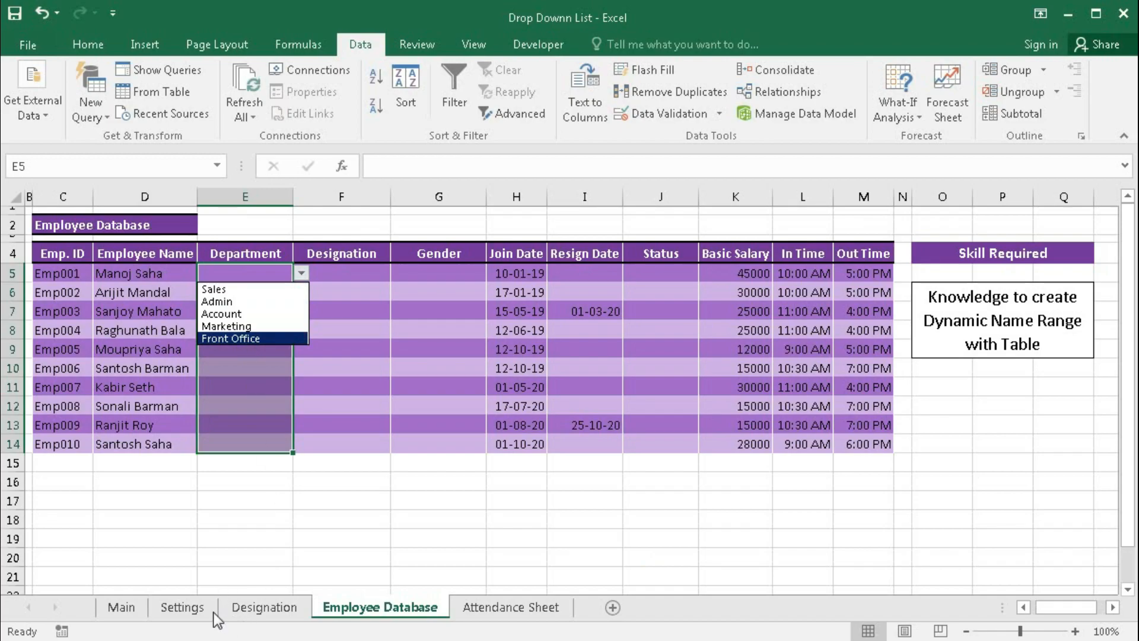
- Add the department H & R in I8, directly below Front Office on the Settings sheet
{"action": "left_click", "coordinate": [182, 606]}
{"action": "left_click", "coordinate": [183, 607]}
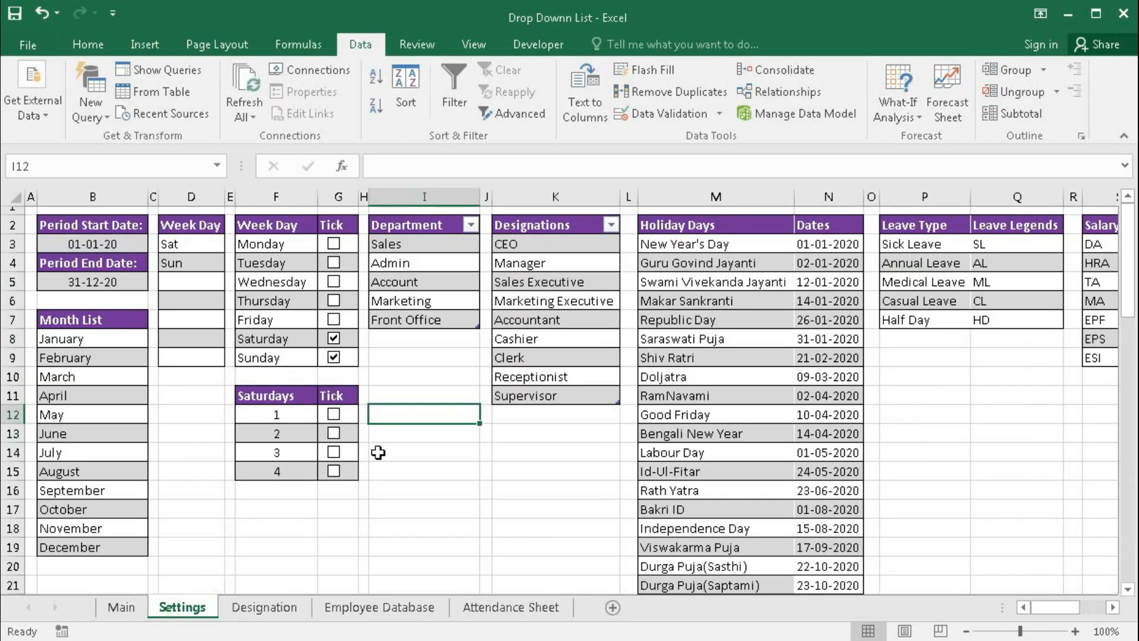
{"action": "left_click", "coordinate": [397, 321]}
{"action": "key", "text": "Down"}
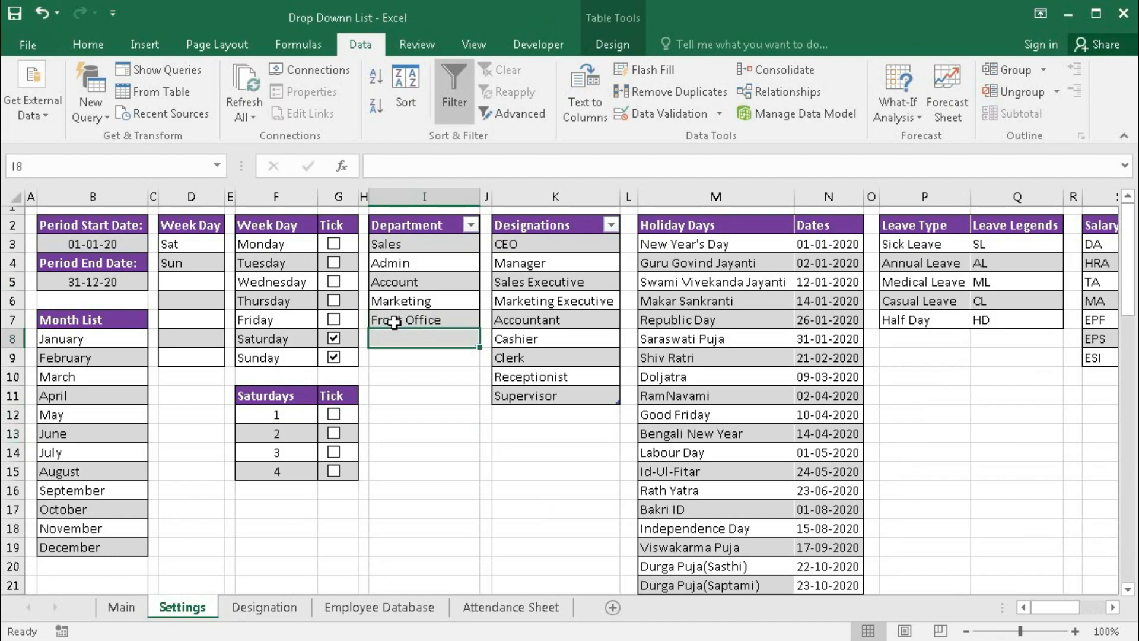
{"action": "type", "text": "H"}
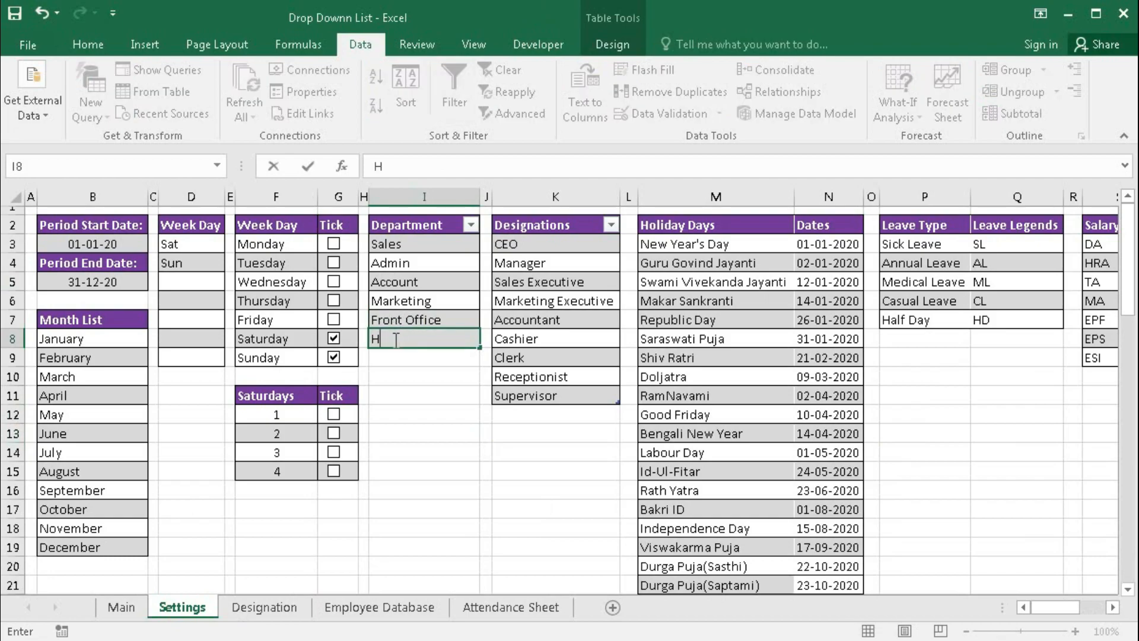
{"action": "type", "text": " & R"}
{"action": "key", "text": "Return"}
- Check the Department drop-down choices in E5 on the Employee Database sheet
{"action": "left_click", "coordinate": [380, 607]}
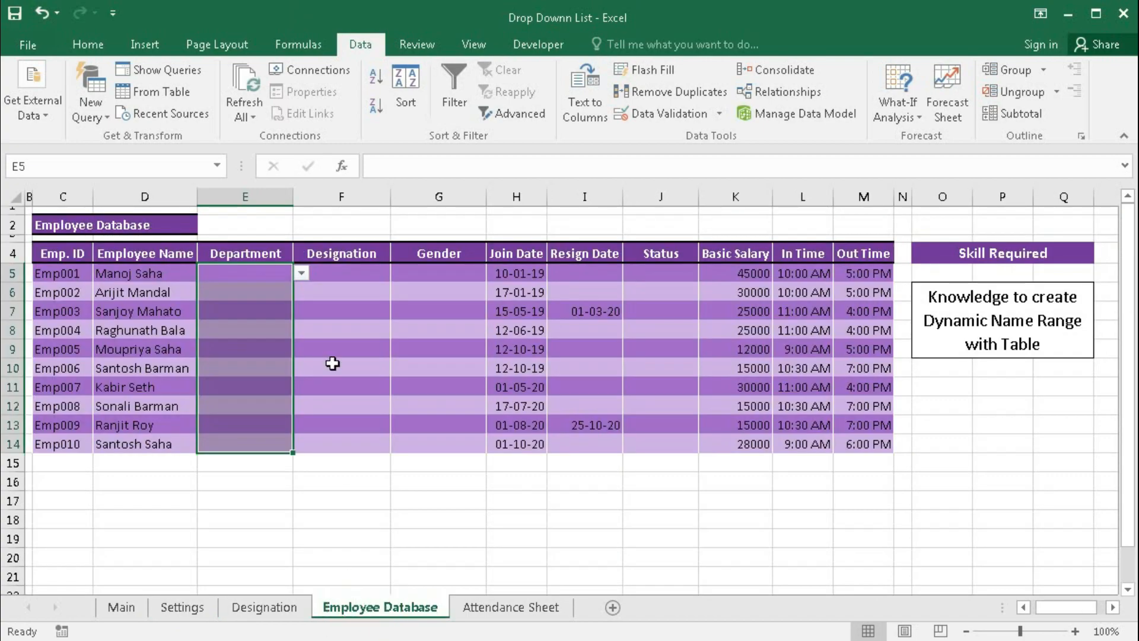
{"action": "left_click", "coordinate": [302, 273]}
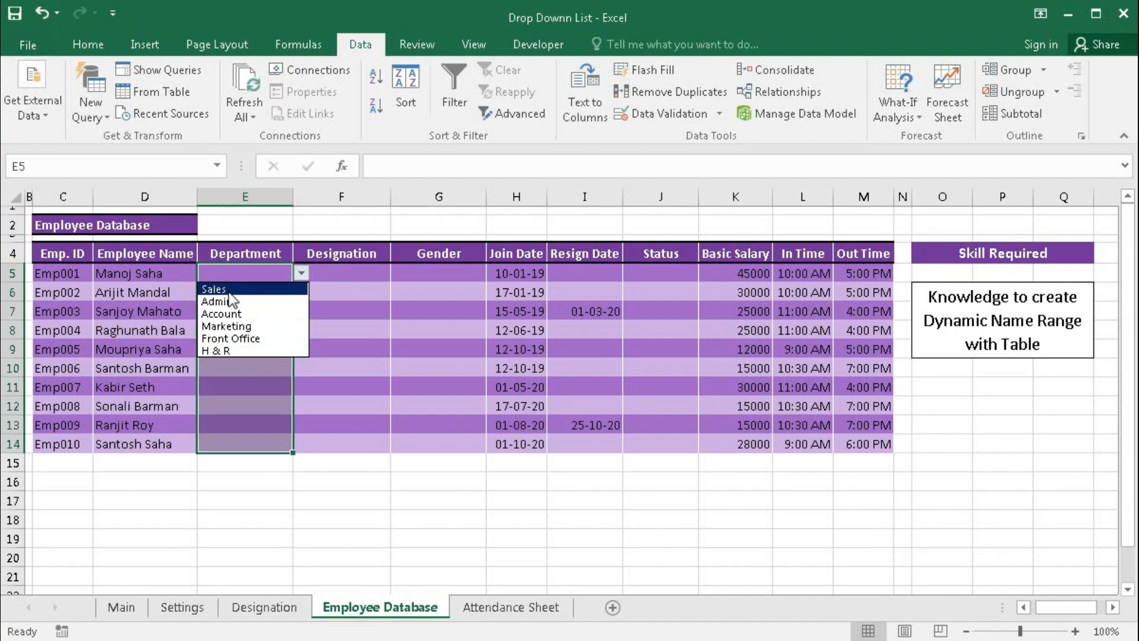
{"action": "left_click", "coordinate": [337, 274]}
- Define a workbook-level name Designation that refers to =DES_TB[Designations], covering K3:K11 on the Settings sheet
{"action": "left_click", "coordinate": [336, 273]}
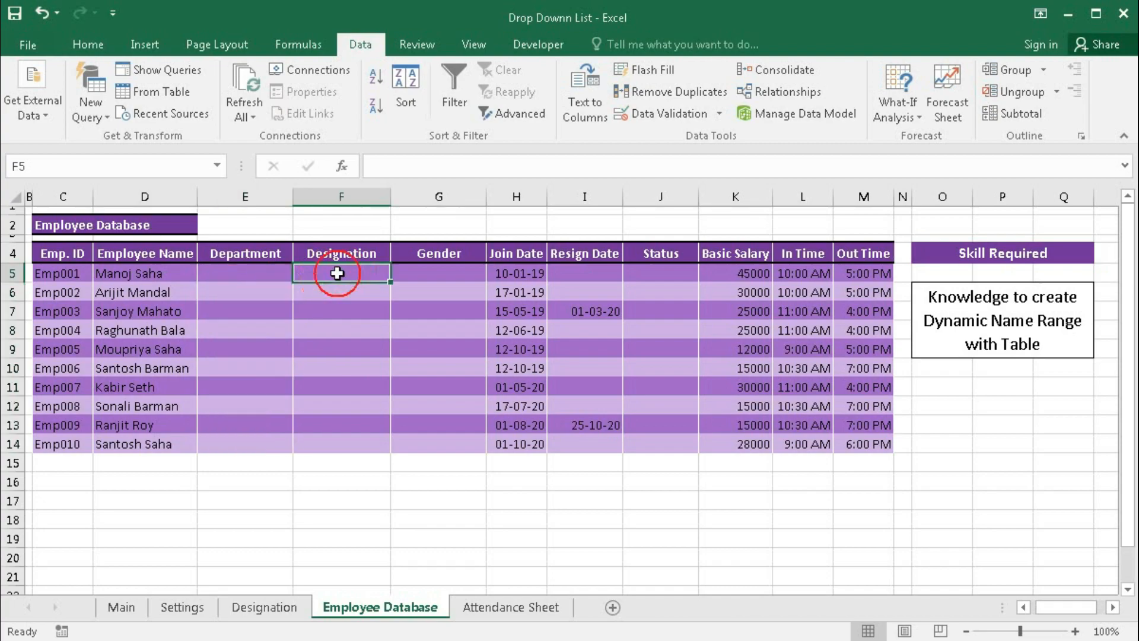
{"action": "left_click", "coordinate": [305, 44]}
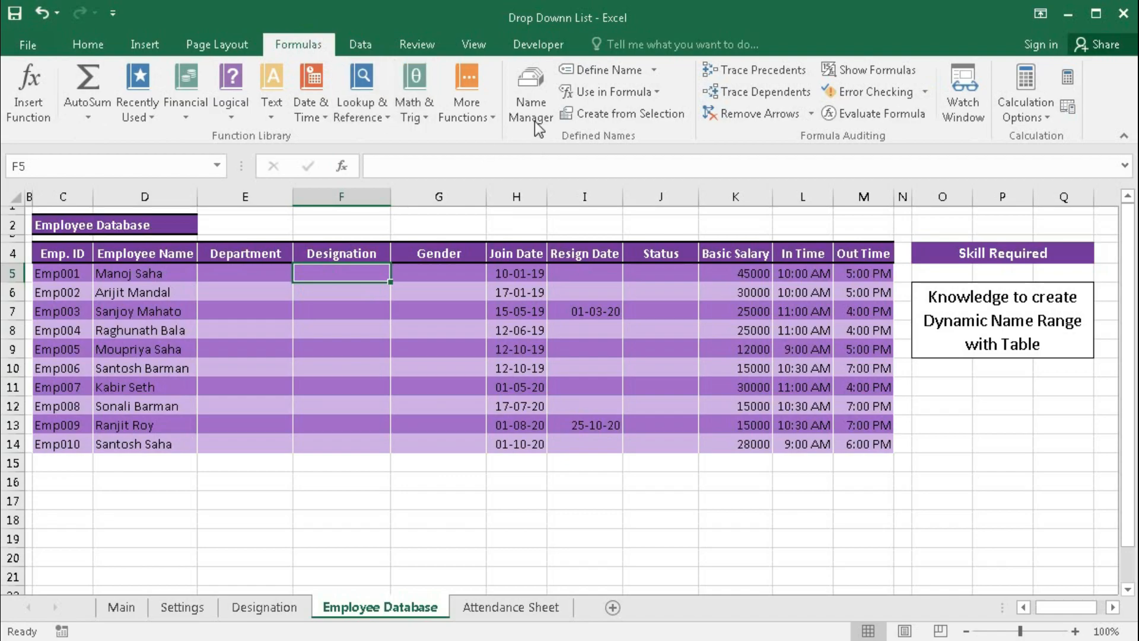
{"action": "left_click", "coordinate": [536, 104]}
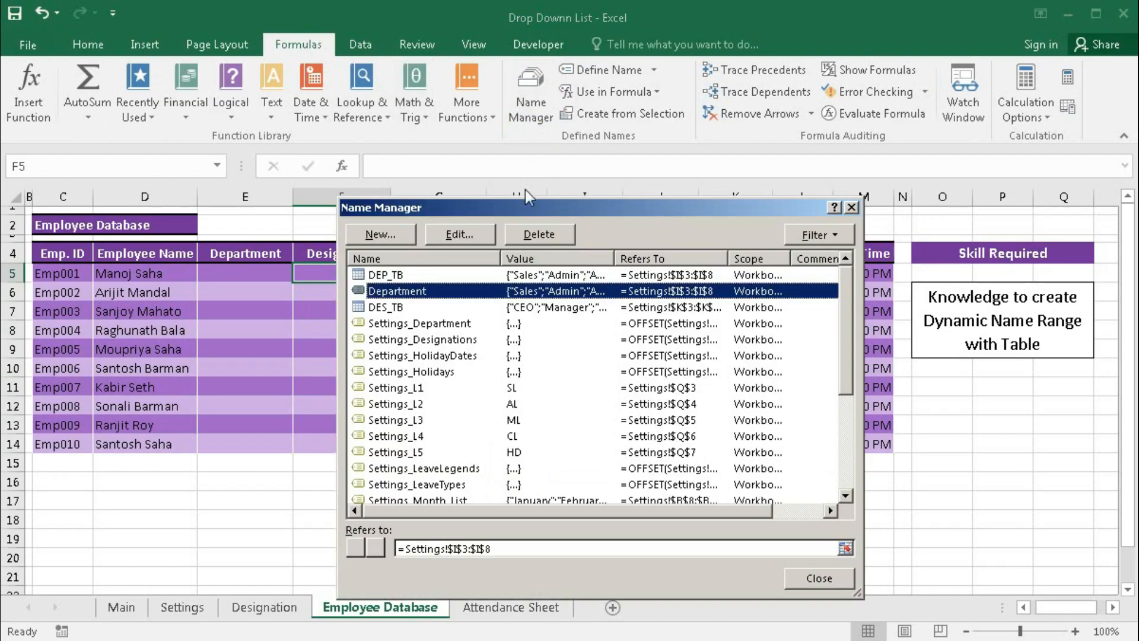
{"action": "left_click_drag", "start_coordinate": [526, 209], "coordinate": [675, 176]}
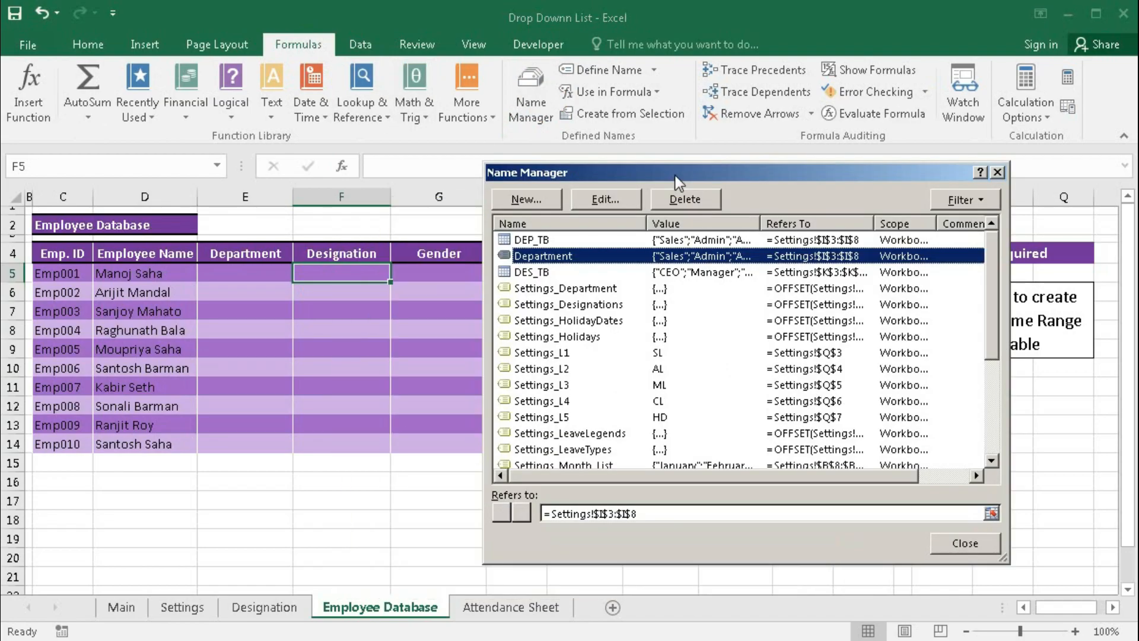
{"action": "left_click", "coordinate": [532, 203]}
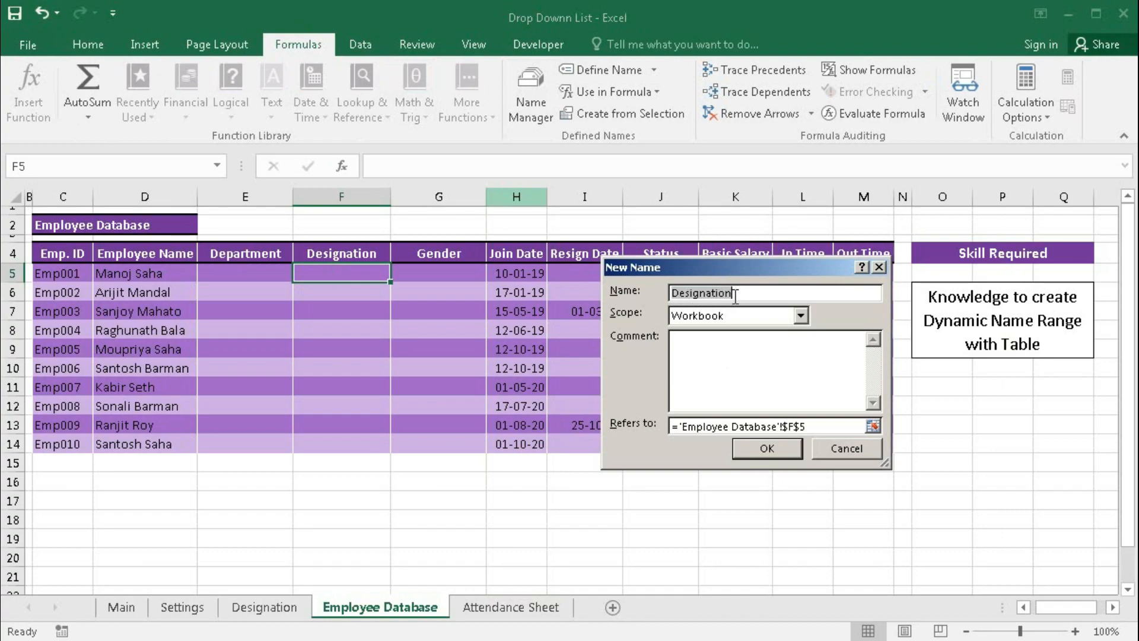
{"action": "left_click", "coordinate": [793, 426]}
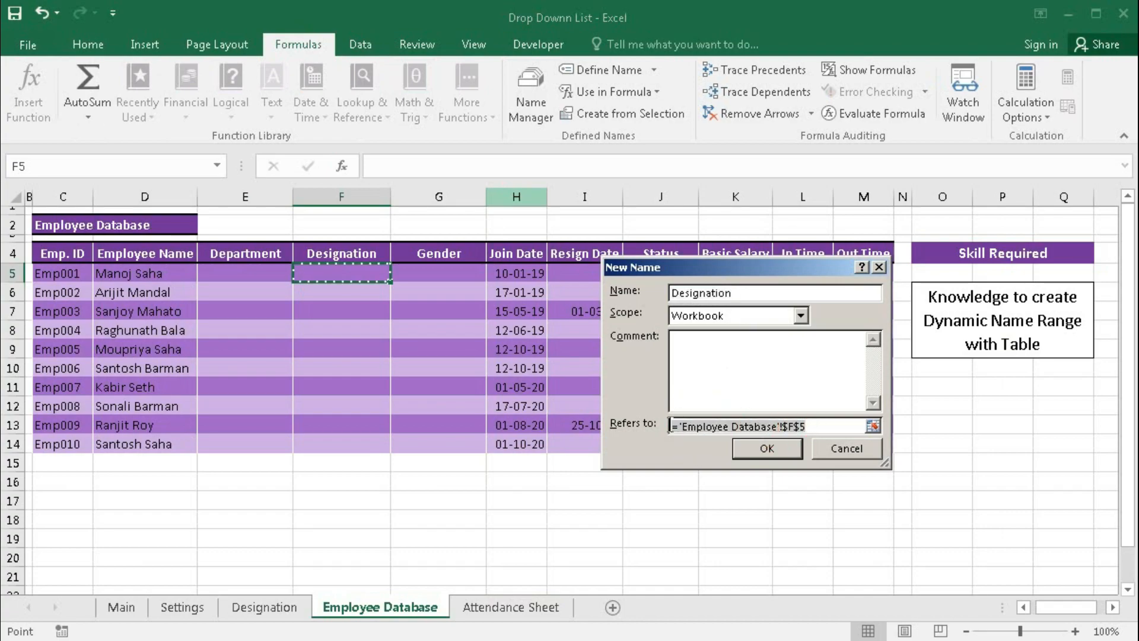
{"action": "key", "text": "BackSpace"}
{"action": "left_click", "coordinate": [187, 611]}
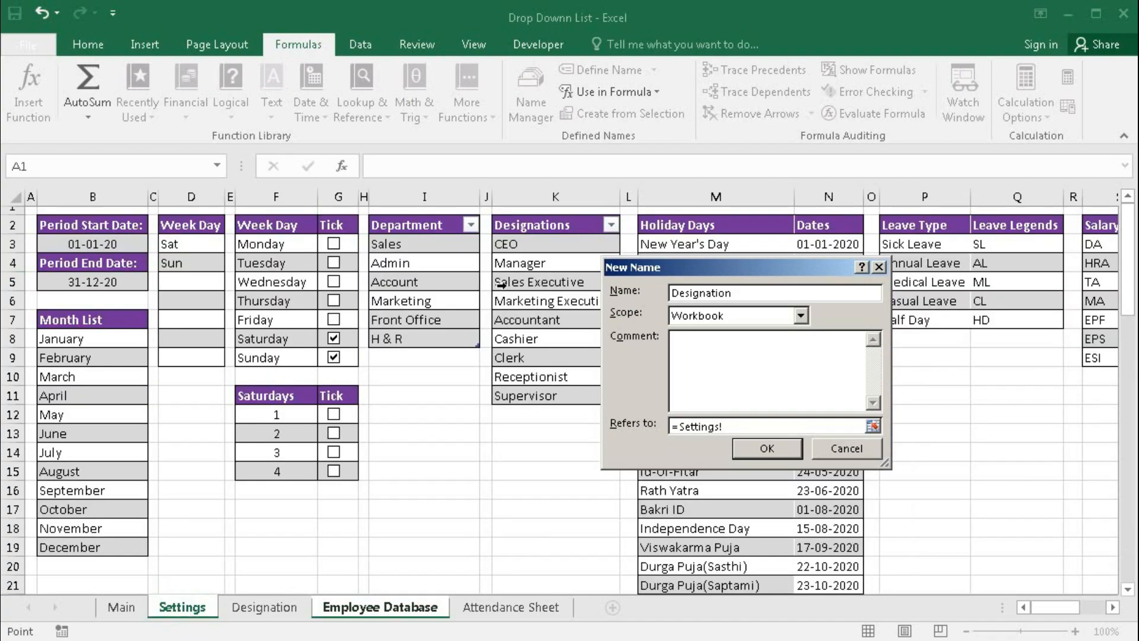
{"action": "left_click_drag", "start_coordinate": [517, 245], "coordinate": [528, 396]}
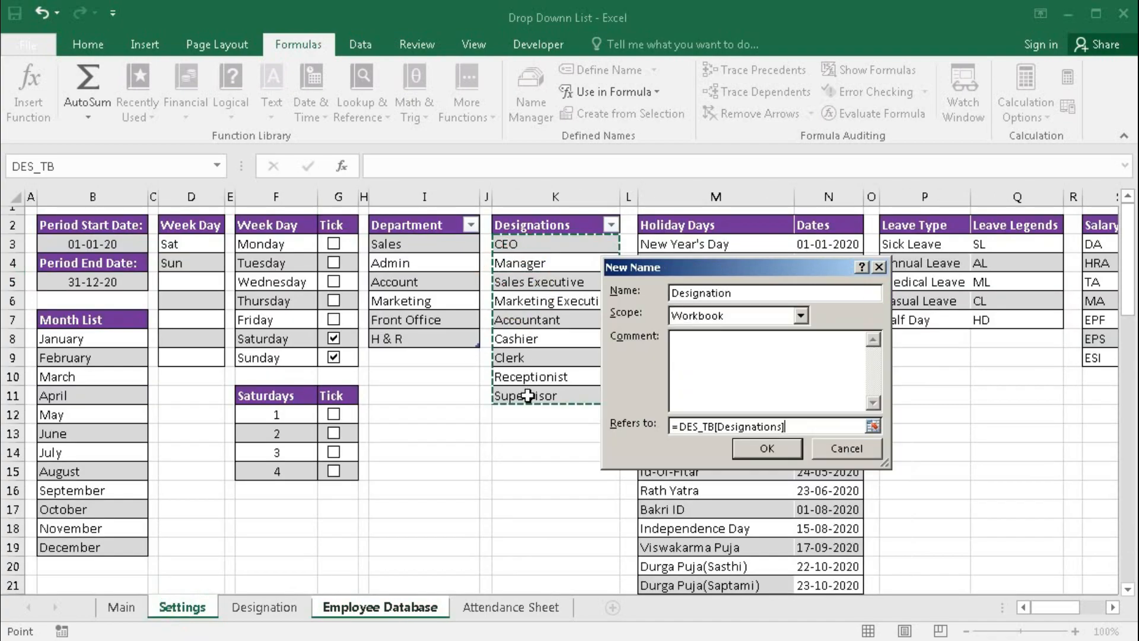
{"action": "left_click", "coordinate": [767, 448]}
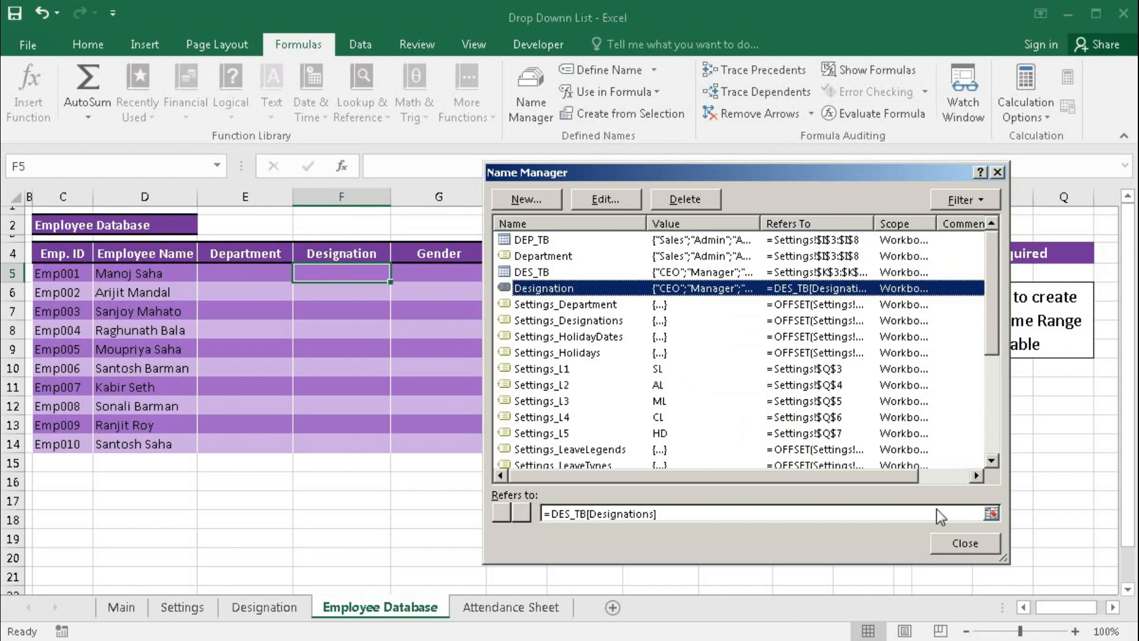
{"action": "left_click", "coordinate": [962, 542]}
- Set up List-type data validation for the Designation cells F5:F14 on the Employee Database sheet
{"action": "left_click_drag", "start_coordinate": [347, 272], "coordinate": [341, 437]}
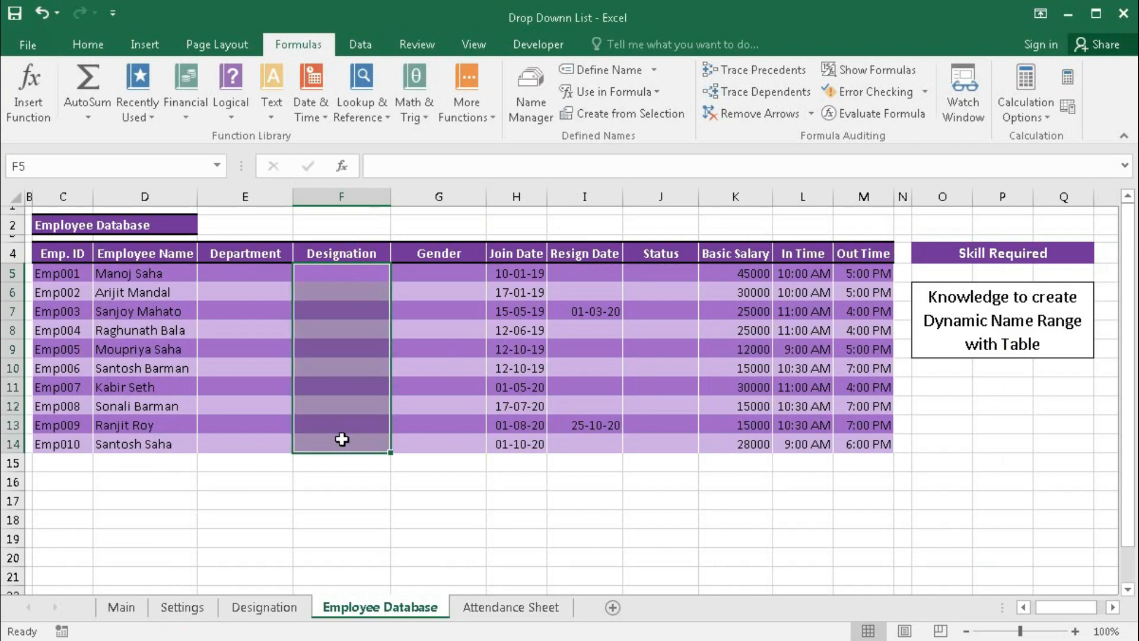
{"action": "left_click", "coordinate": [347, 47]}
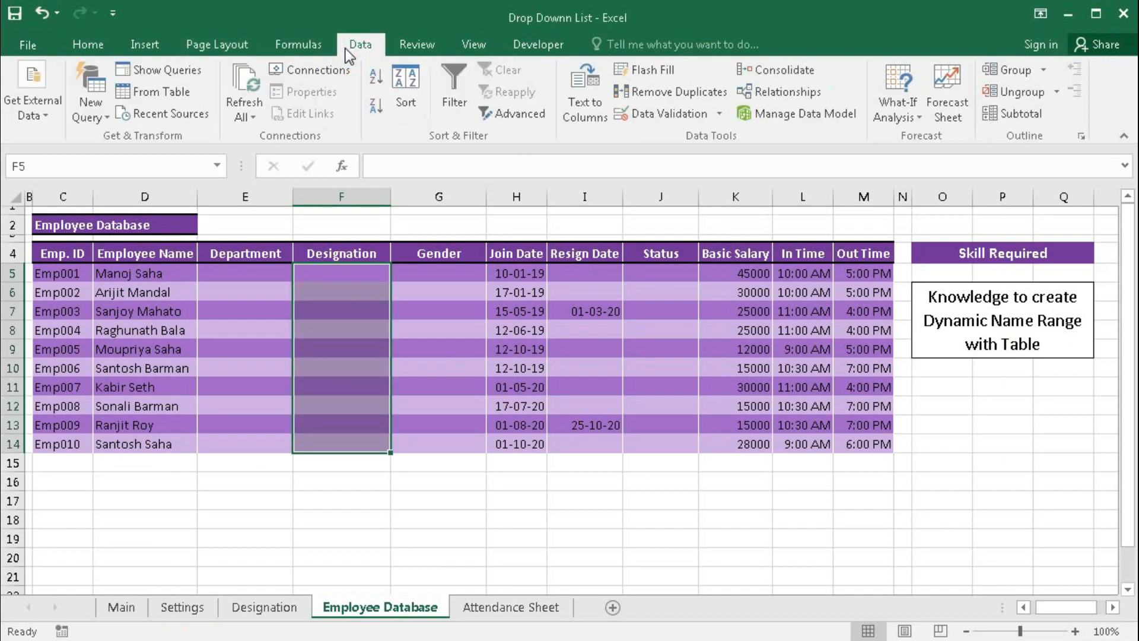
{"action": "left_click", "coordinate": [659, 116]}
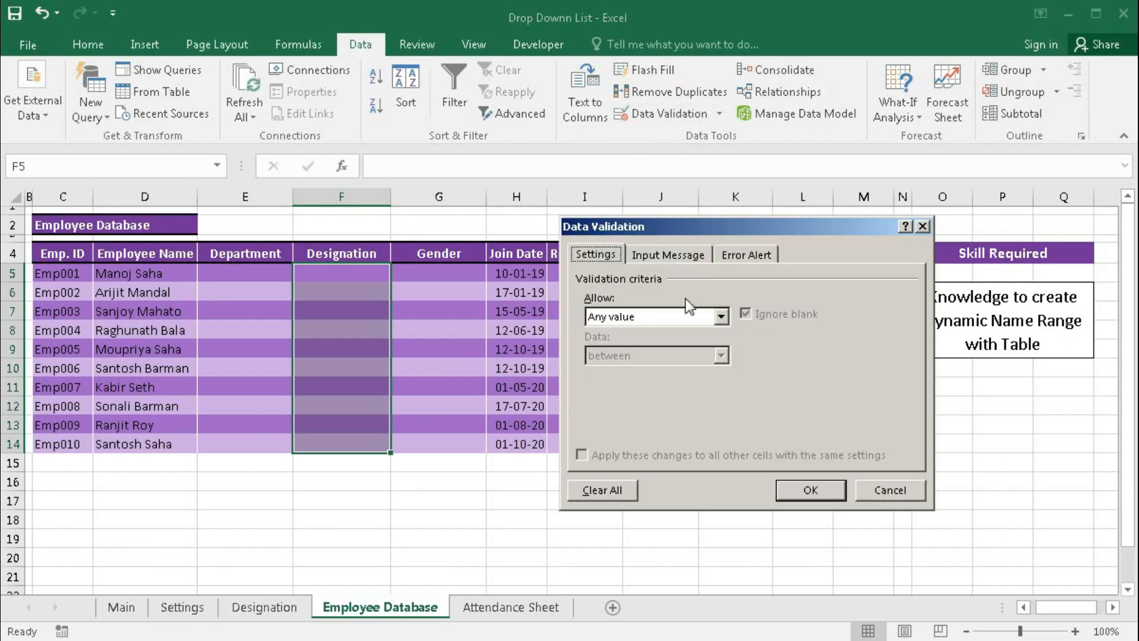
{"action": "left_click", "coordinate": [720, 316]}
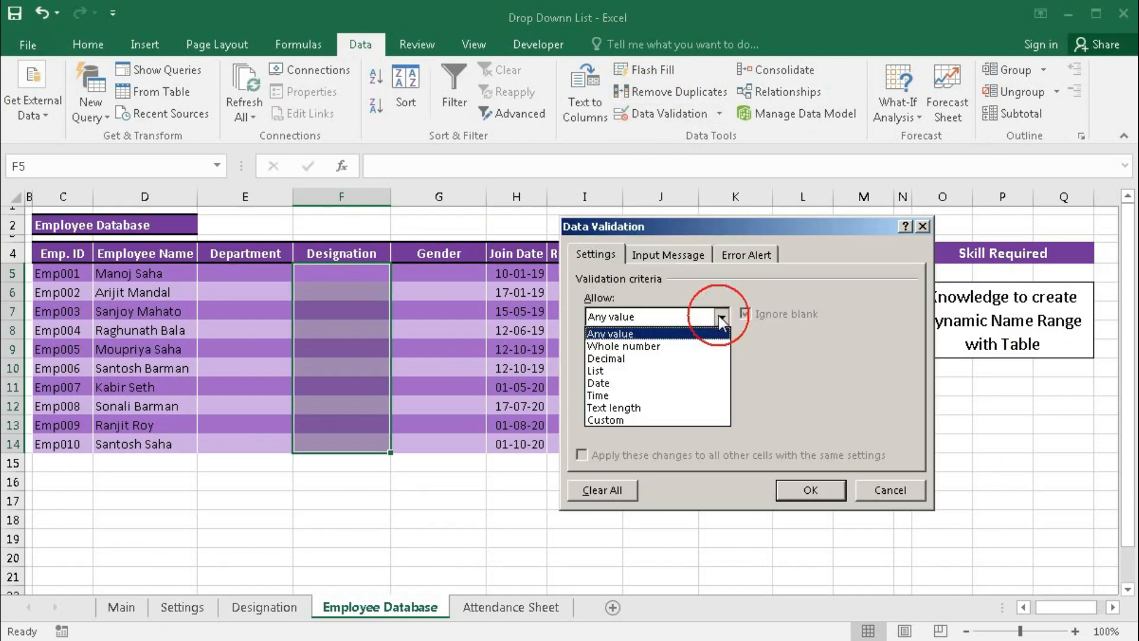
{"action": "left_click", "coordinate": [611, 368]}
{"action": "left_click", "coordinate": [602, 393]}
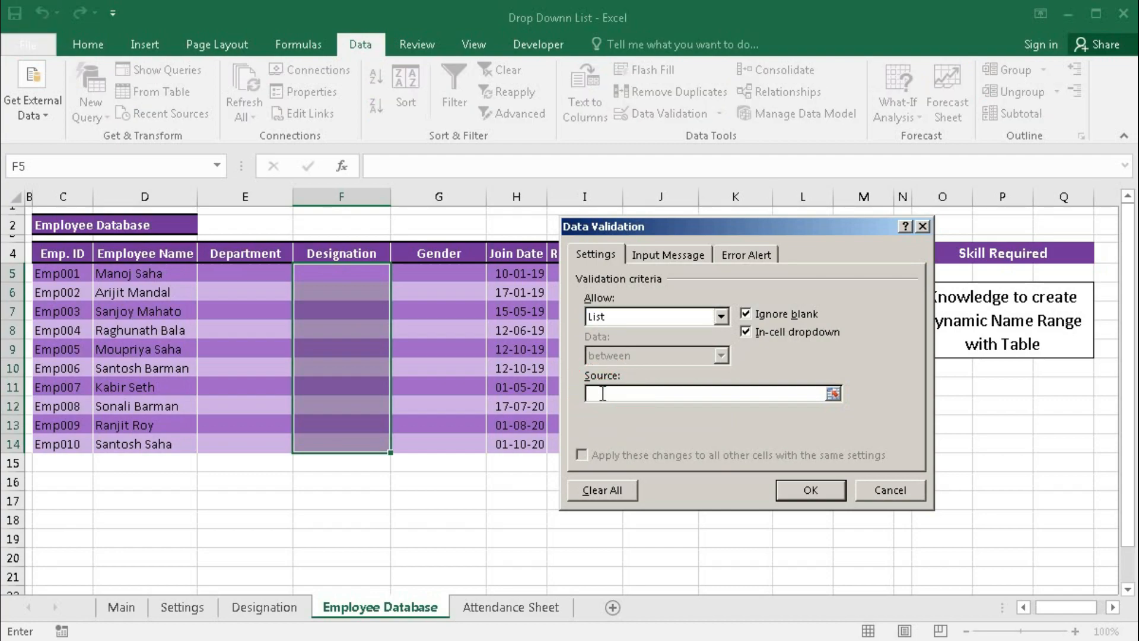
- Use the defined name Designation as the validation list source, apply it, and look through the choices in F5
{"action": "key", "text": "F3"}
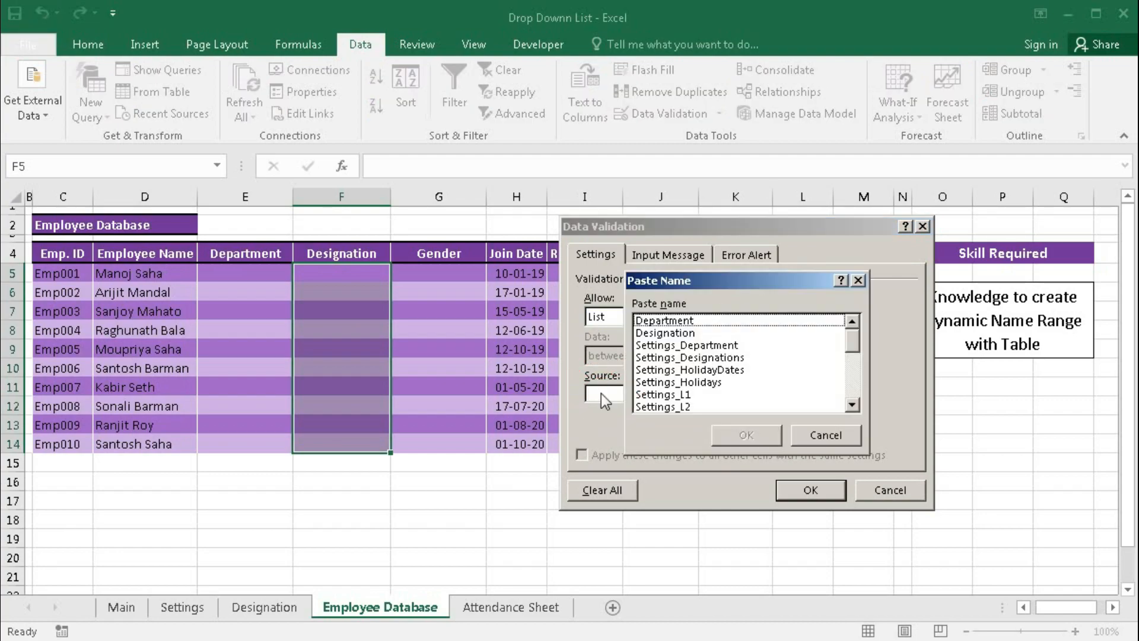
{"action": "left_click", "coordinate": [660, 334]}
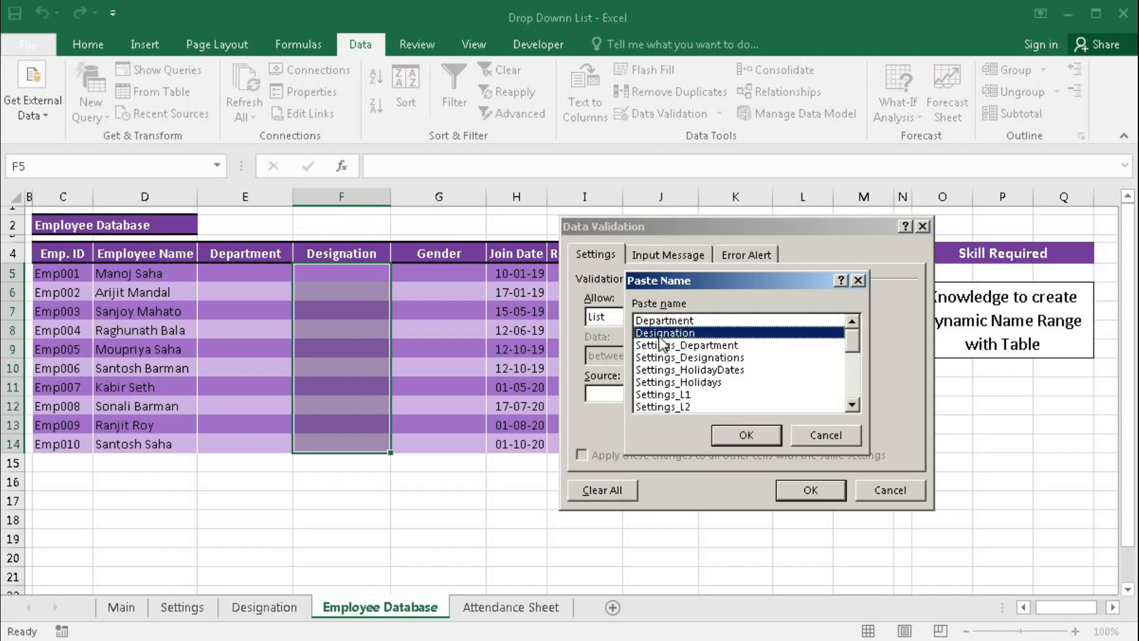
{"action": "left_click", "coordinate": [745, 437]}
{"action": "left_click", "coordinate": [798, 491]}
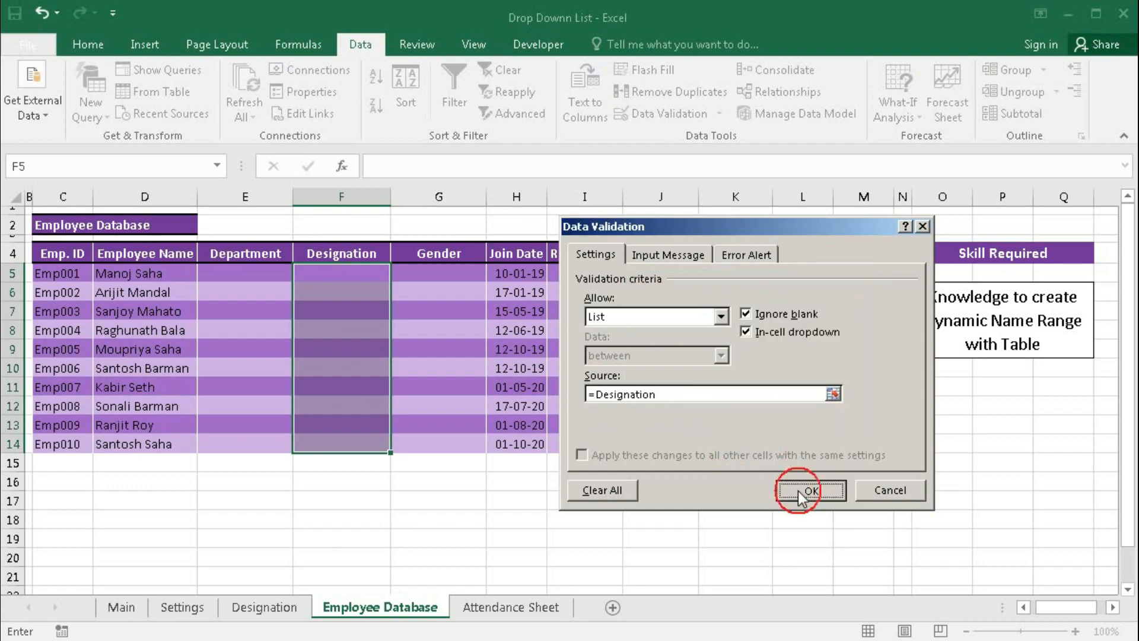
{"action": "left_click", "coordinate": [399, 274]}
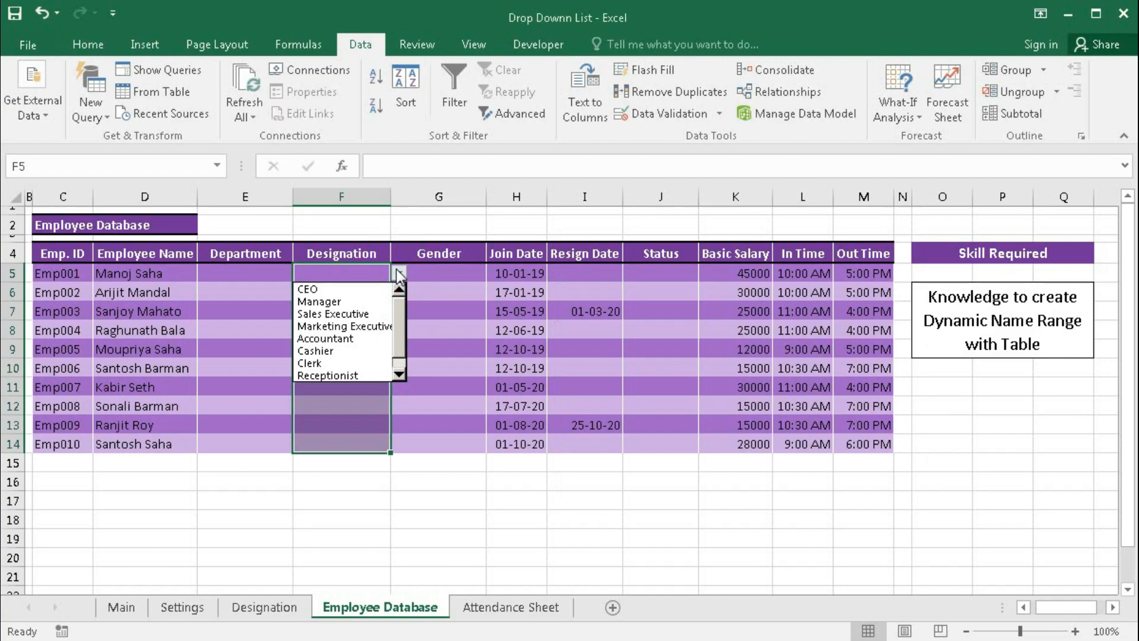
{"action": "mouse_move", "coordinate": [398, 309]}
{"action": "left_mouse_down"}
{"action": "mouse_move", "coordinate": [399, 336]}
{"action": "mouse_move", "coordinate": [395, 304]}
{"action": "mouse_move", "coordinate": [401, 323]}
{"action": "left_mouse_up"}
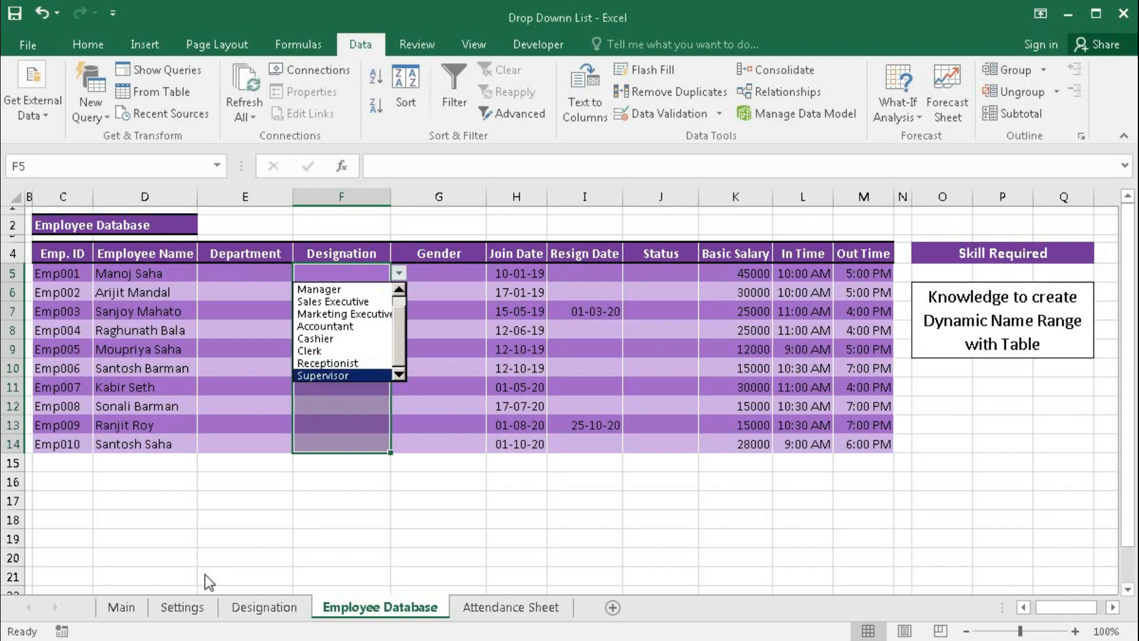
- Add the designation HR Manager in K12, directly below Supervisor on the Settings sheet
{"action": "left_click", "coordinate": [183, 608]}
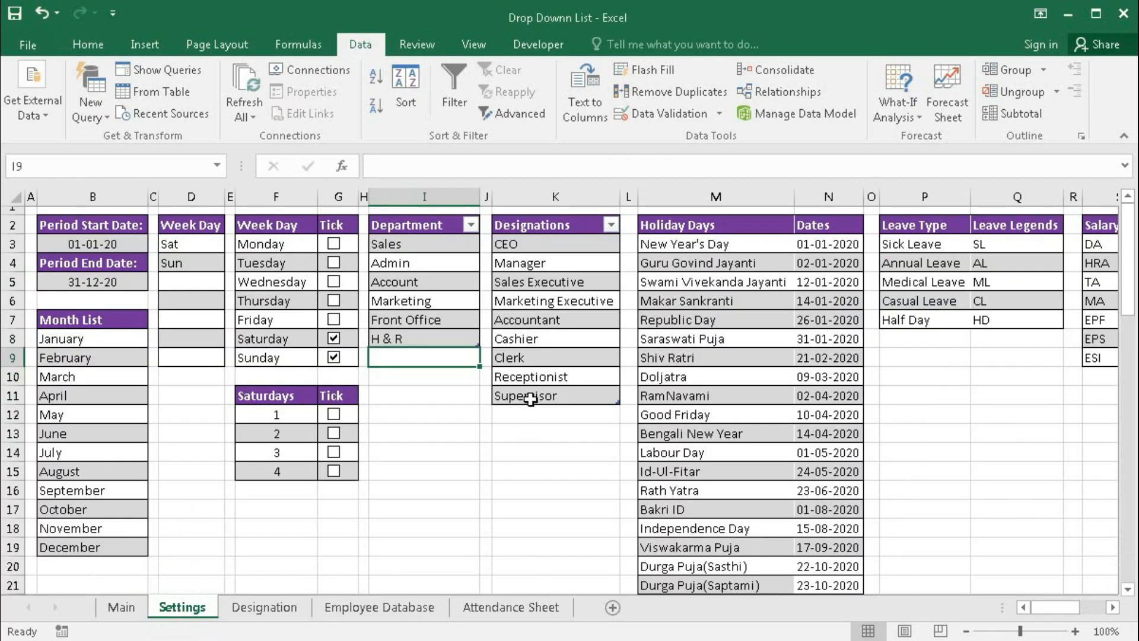
{"action": "left_click", "coordinate": [530, 399]}
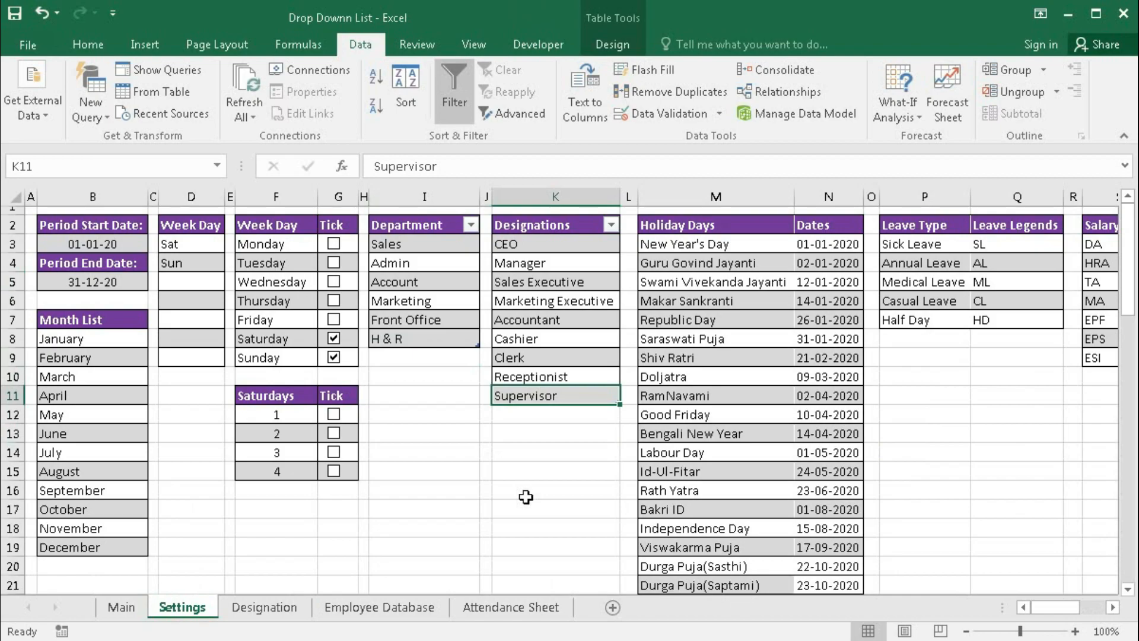
{"action": "key", "text": "Down"}
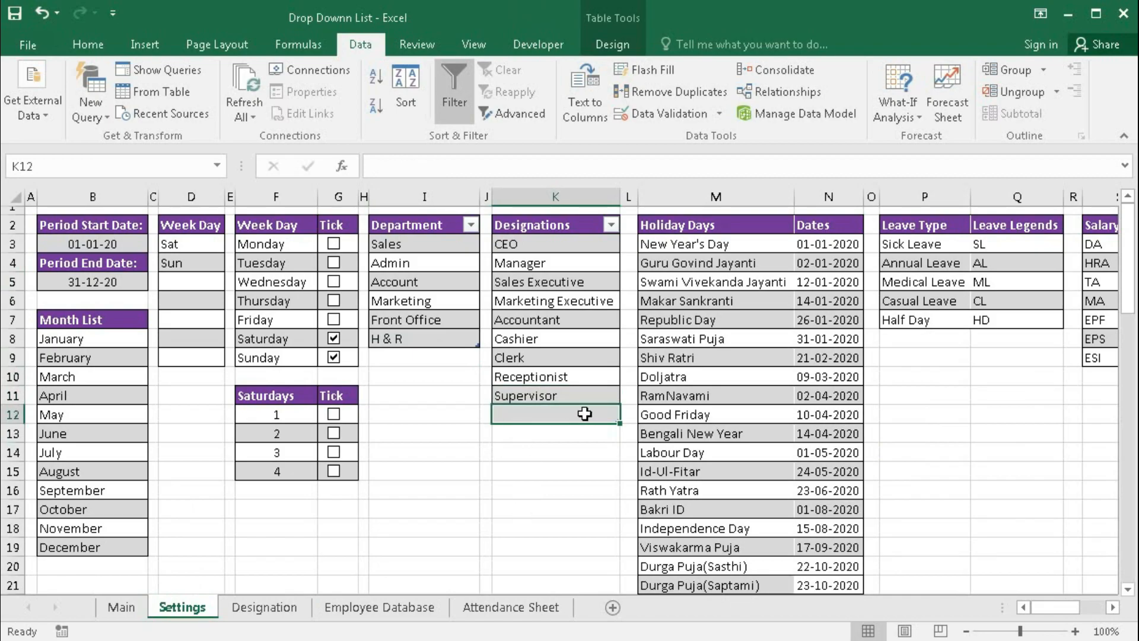
{"action": "type", "text": "HR"}
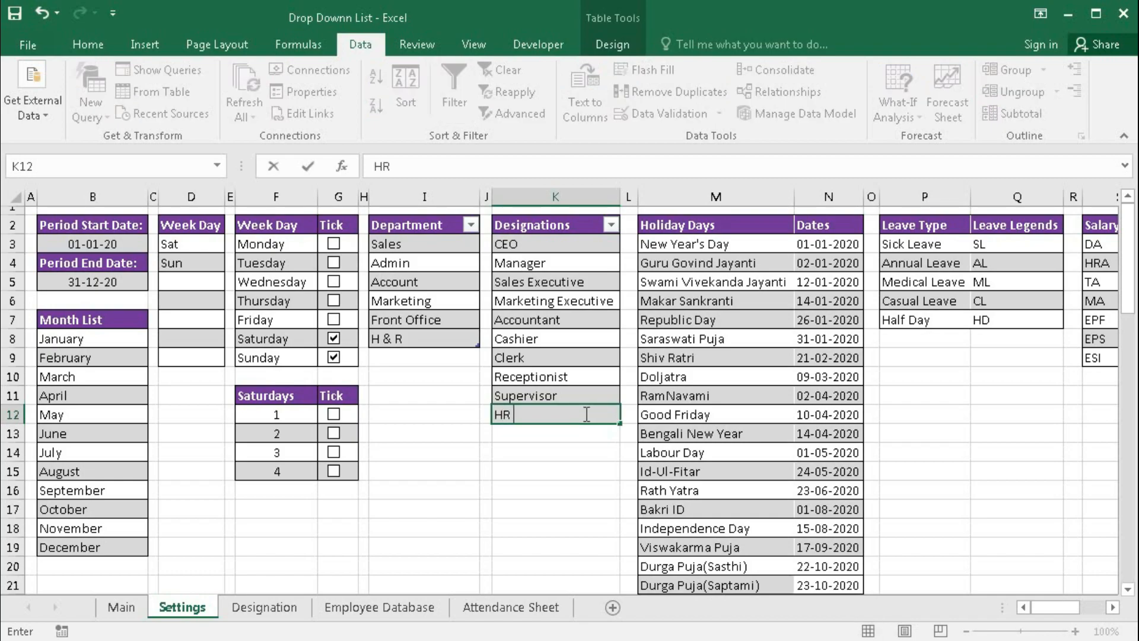
{"action": "type", "text": " Manager"}
{"action": "key", "text": "Return"}
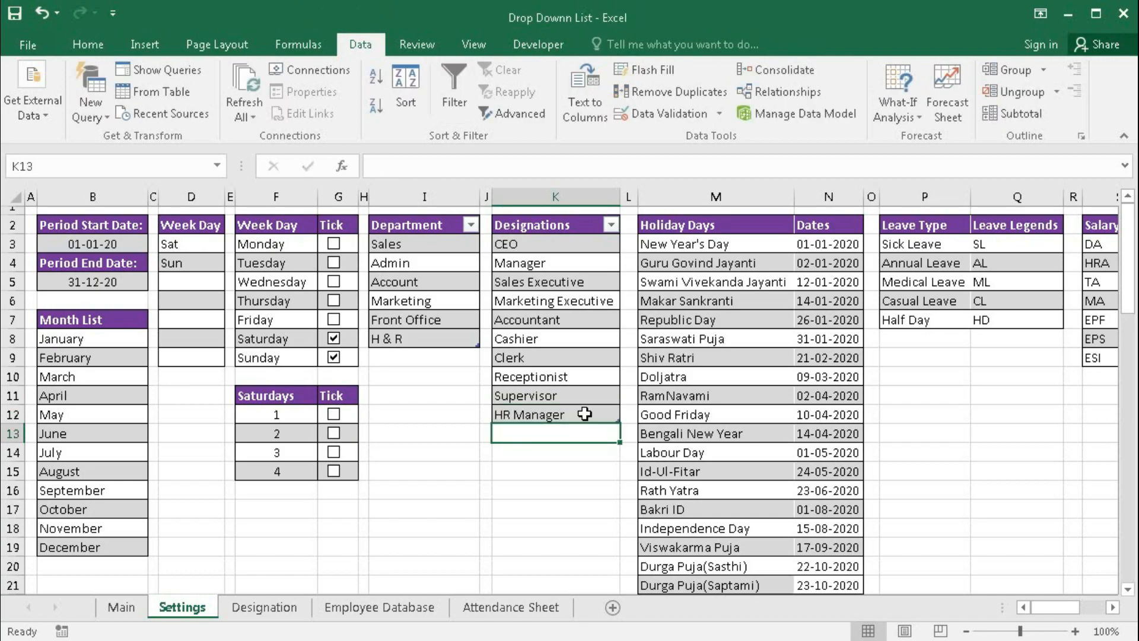
- Check the Designation drop-down choices in F5 on the Employee Database sheet, down to the end of the list
{"action": "left_click", "coordinate": [375, 608]}
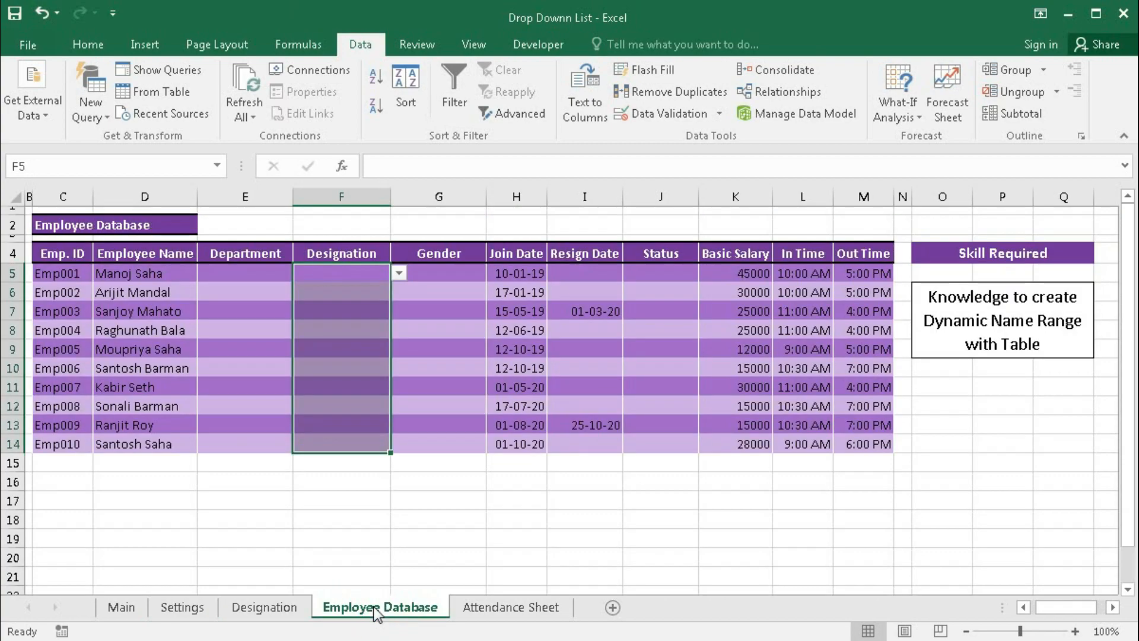
{"action": "left_click", "coordinate": [403, 274]}
{"action": "scroll", "coordinate": [400, 319], "scroll_direction": "down", "scroll_amount": 1}
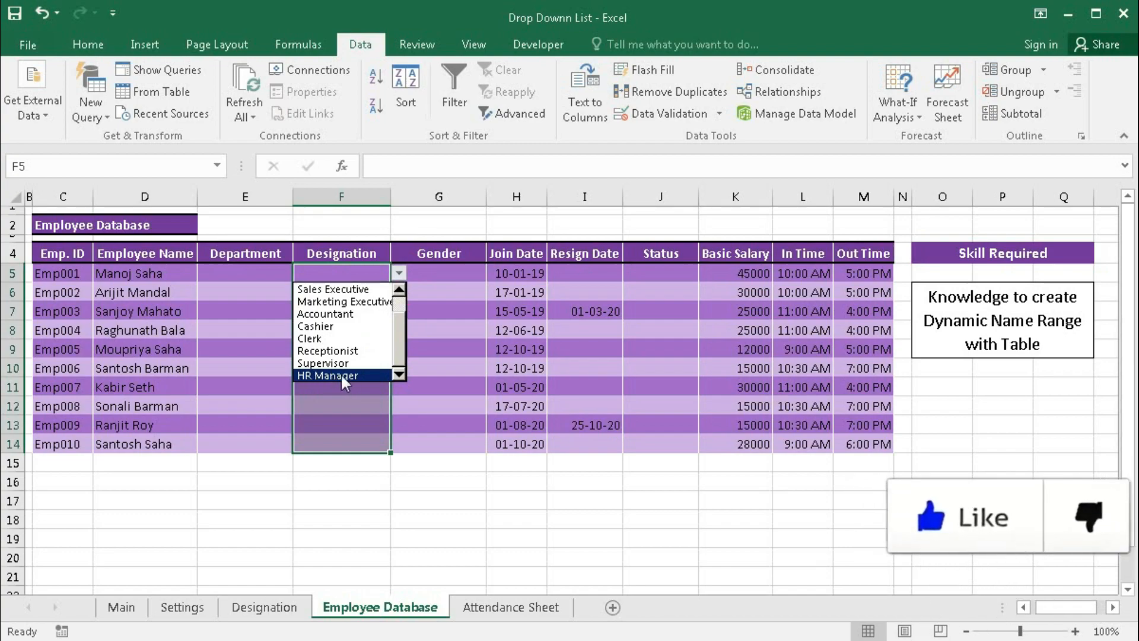
{"action": "left_click", "coordinate": [343, 395]}
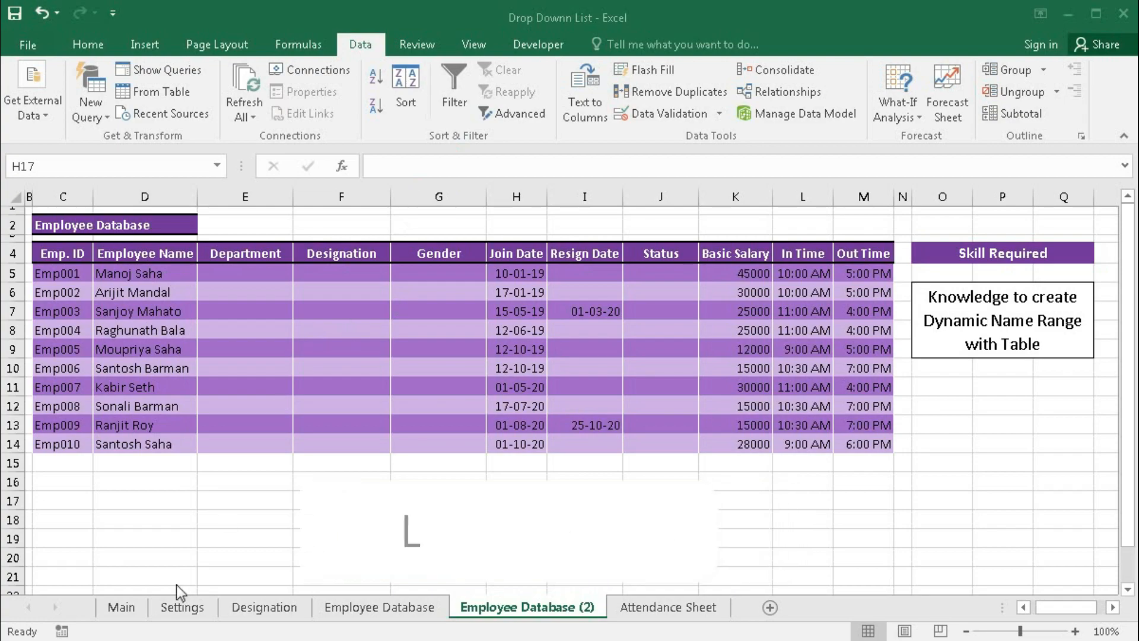
- Select the Dependent Drop-down List topic in E10 on the Main sheet, and view the Employee Database (2) sheet
{"action": "left_click", "coordinate": [121, 606]}
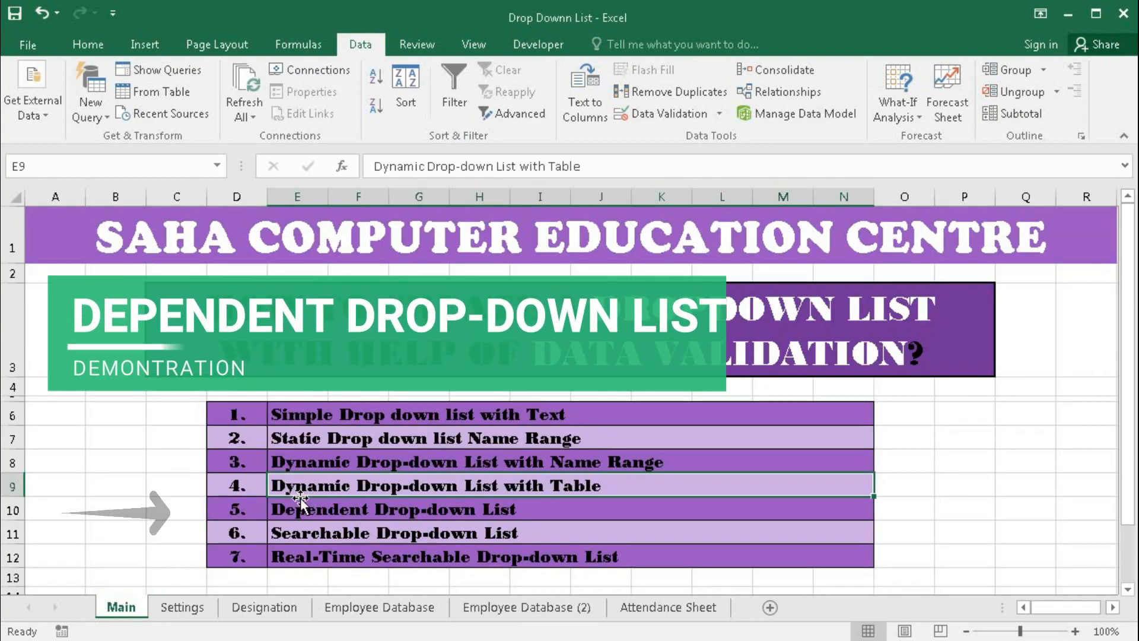
{"action": "left_click", "coordinate": [295, 508]}
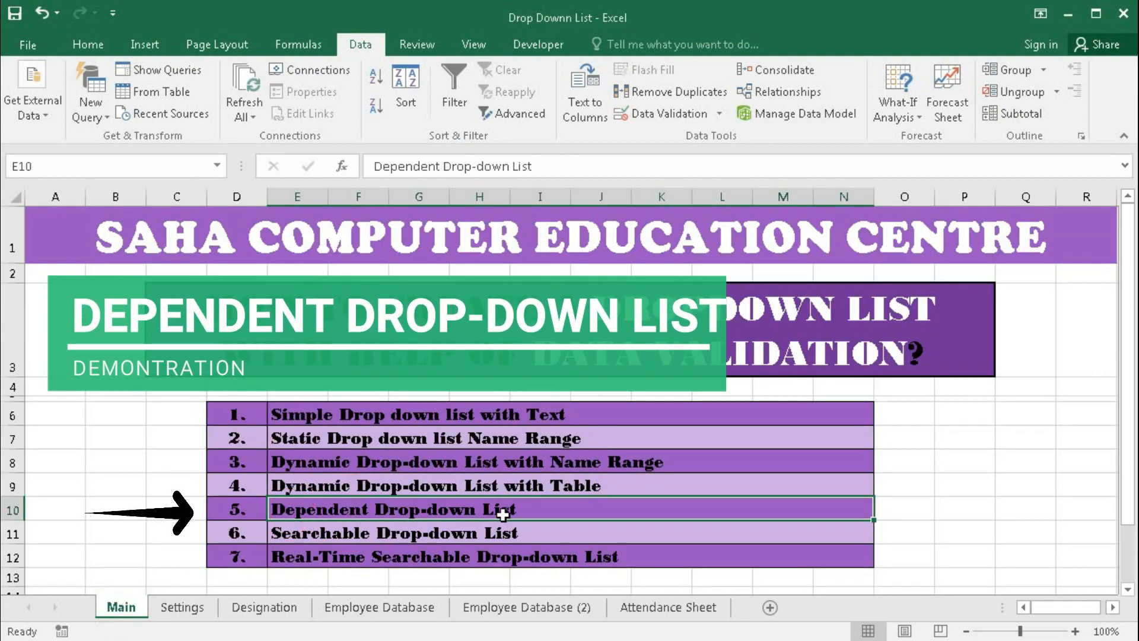
{"action": "left_click", "coordinate": [509, 611]}
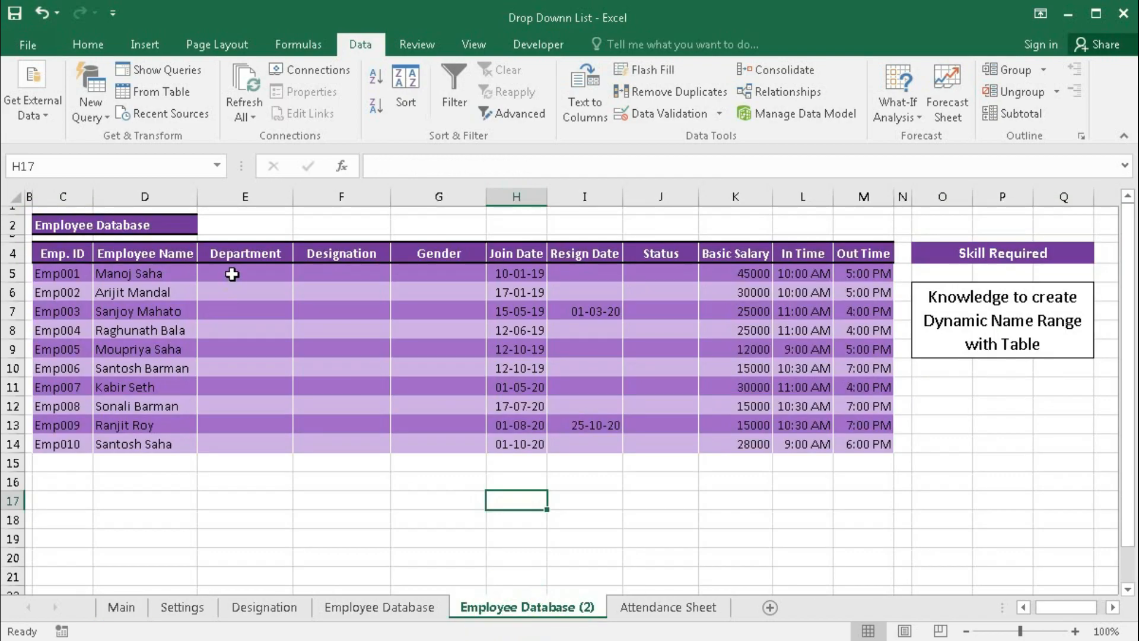
- Examine the Departments list in A2:A7 and the Administrative, Marketing and Sales designation columns on the Designation sheet
{"action": "left_click", "coordinate": [265, 609]}
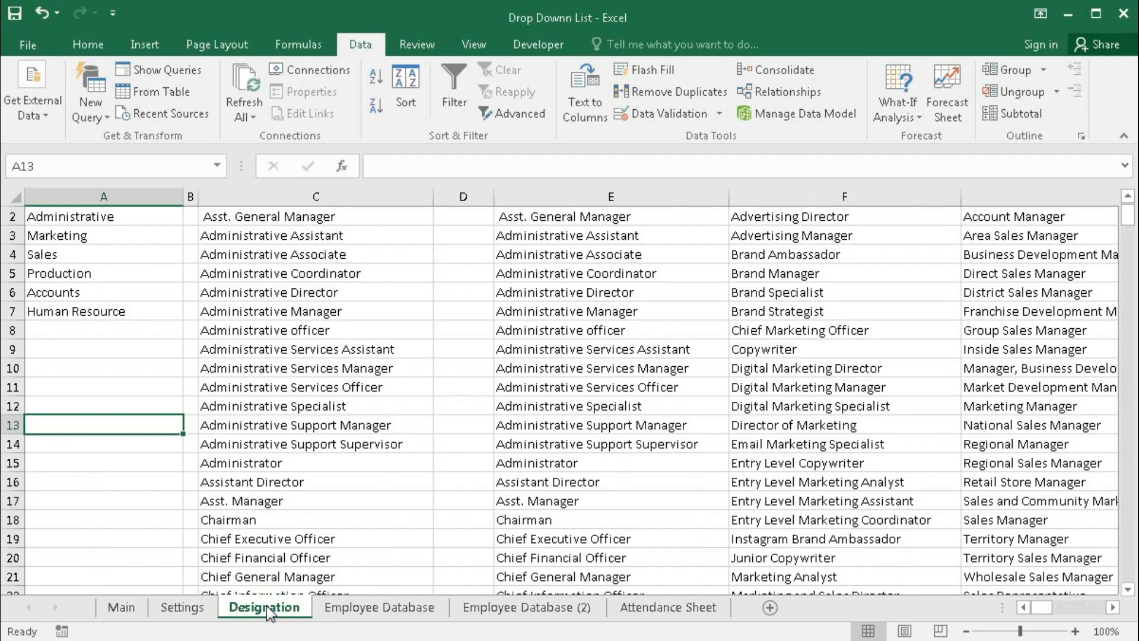
{"action": "scroll", "coordinate": [257, 459], "scroll_direction": "up", "scroll_amount": 1}
{"action": "left_click_drag", "start_coordinate": [101, 233], "coordinate": [91, 322]}
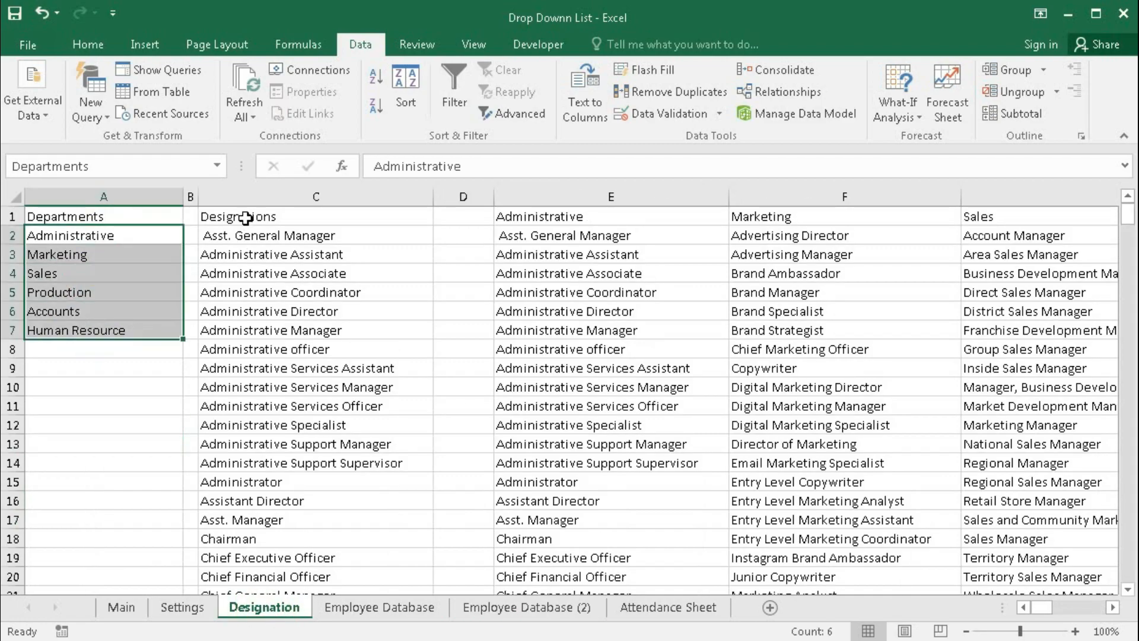
{"action": "left_click", "coordinate": [538, 218]}
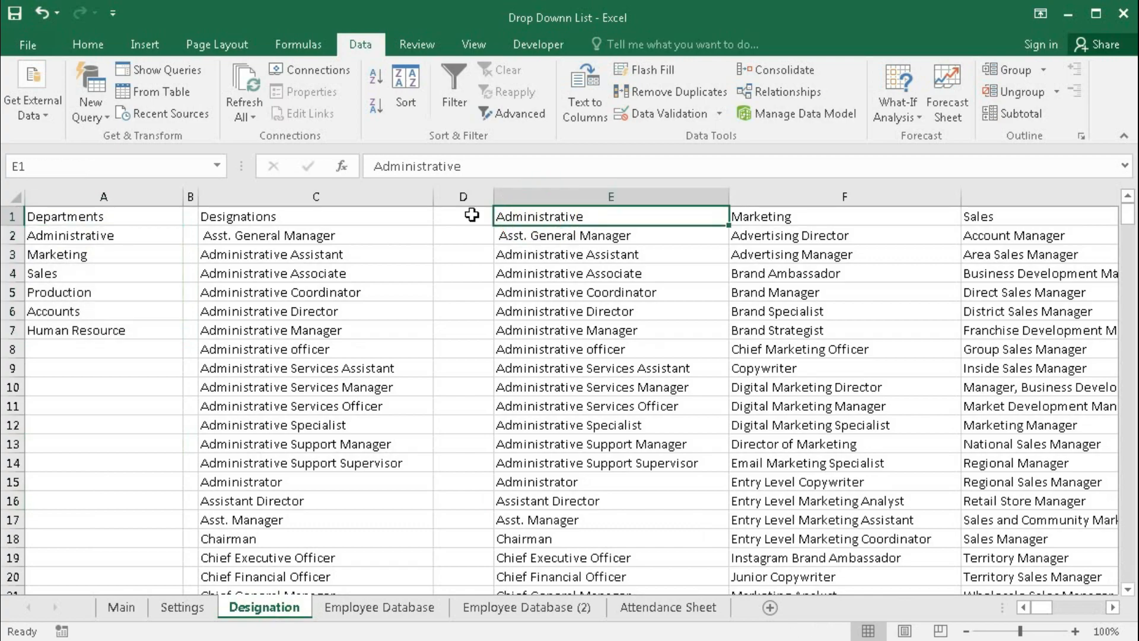
{"action": "left_click", "coordinate": [387, 196]}
{"action": "left_click", "coordinate": [533, 217]}
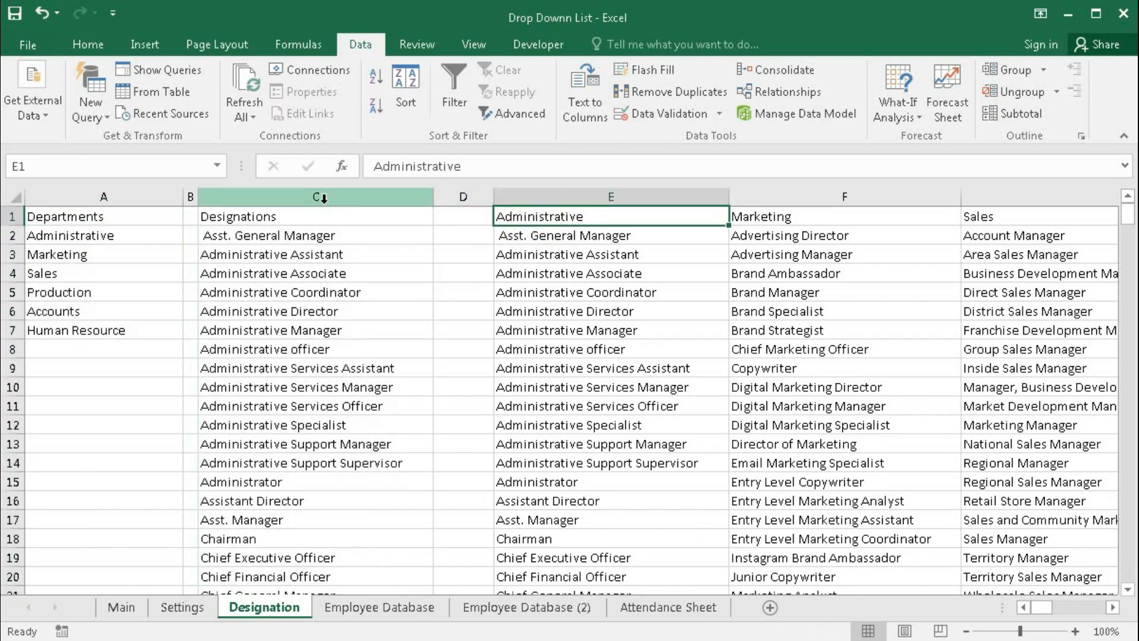
{"action": "left_click_drag", "start_coordinate": [558, 237], "coordinate": [594, 561]}
{"action": "scroll", "coordinate": [558, 551], "scroll_direction": "up", "scroll_amount": 13}
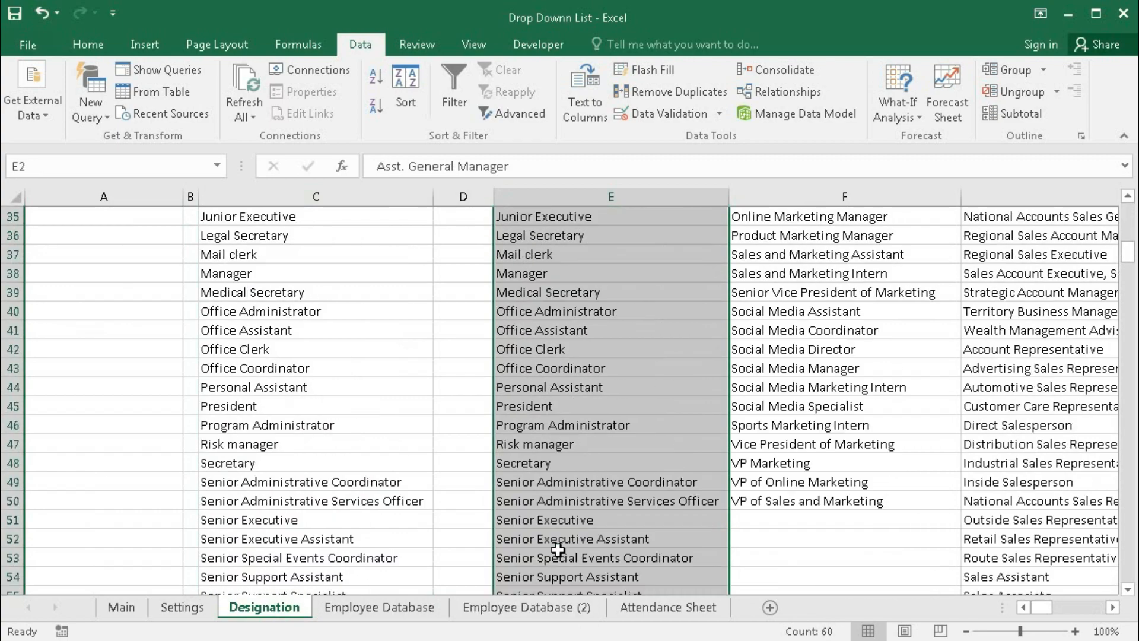
{"action": "scroll", "coordinate": [558, 550], "scroll_direction": "up", "scroll_amount": 3}
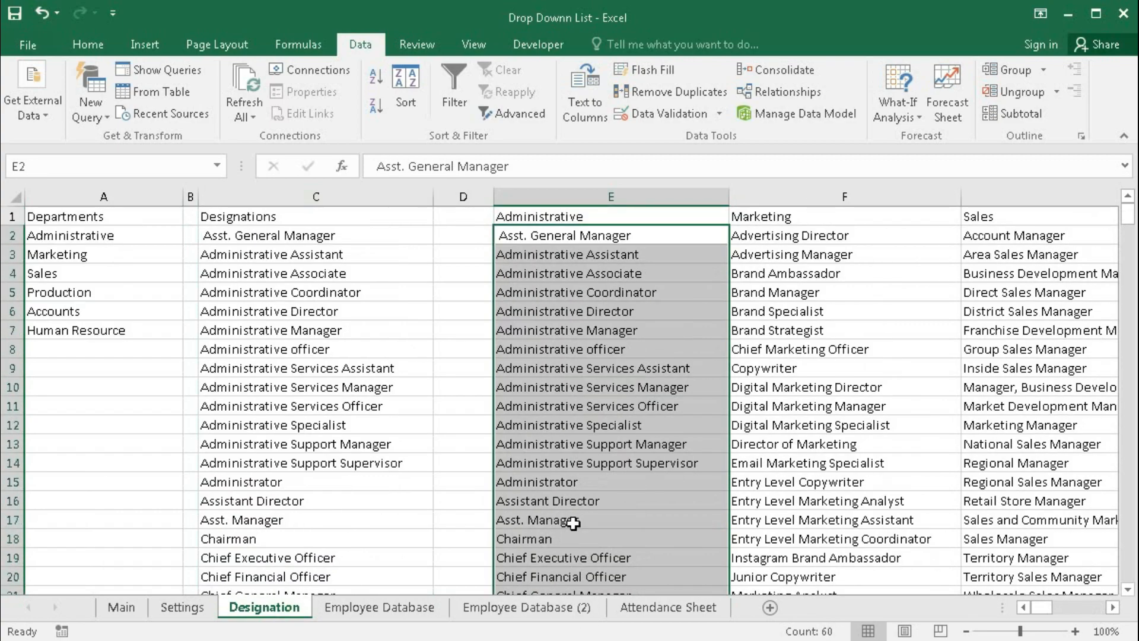
{"action": "left_click_drag", "start_coordinate": [759, 235], "coordinate": [787, 552]}
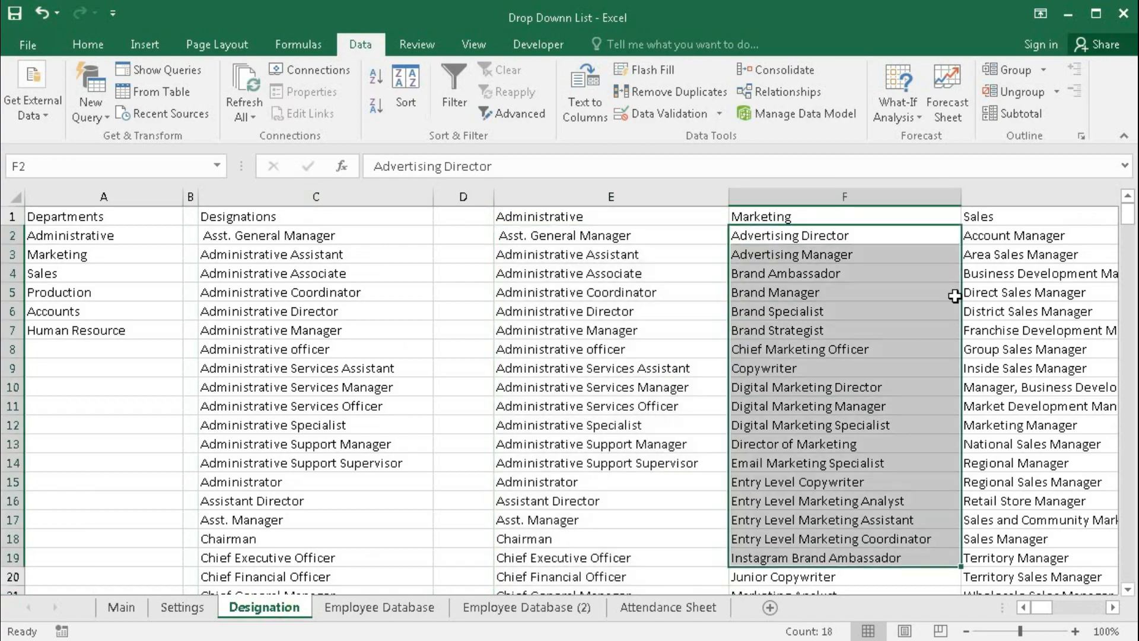
{"action": "left_click_drag", "start_coordinate": [997, 241], "coordinate": [1024, 570]}
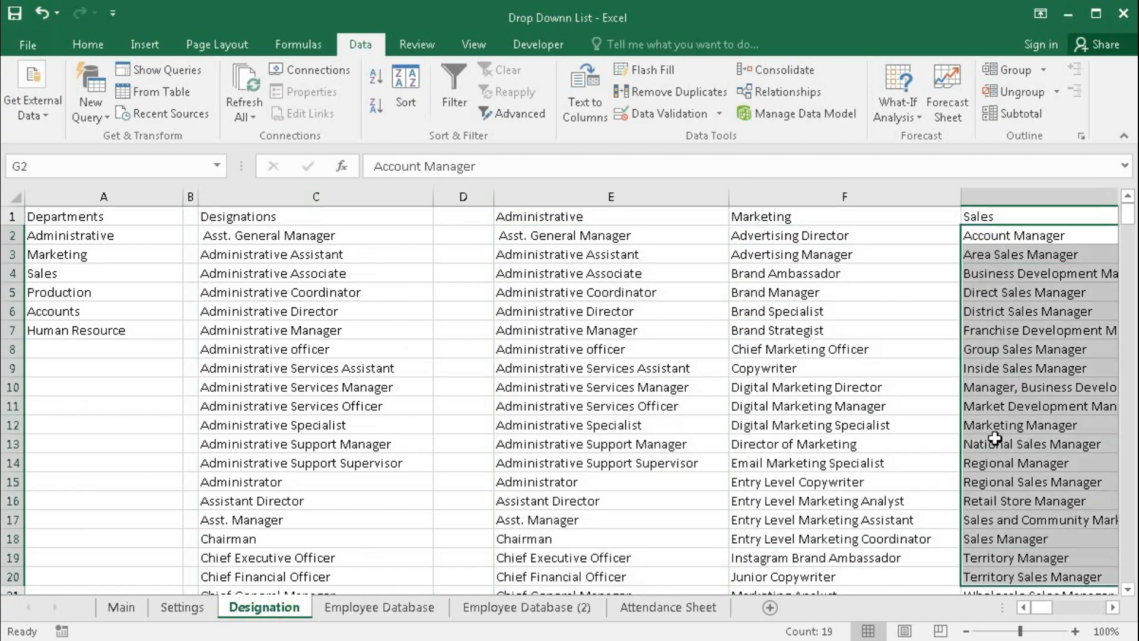
- Compare the Administrative and Marketing departments in A2 and A3 with their designation lists in columns E and F
{"action": "left_click", "coordinate": [74, 237]}
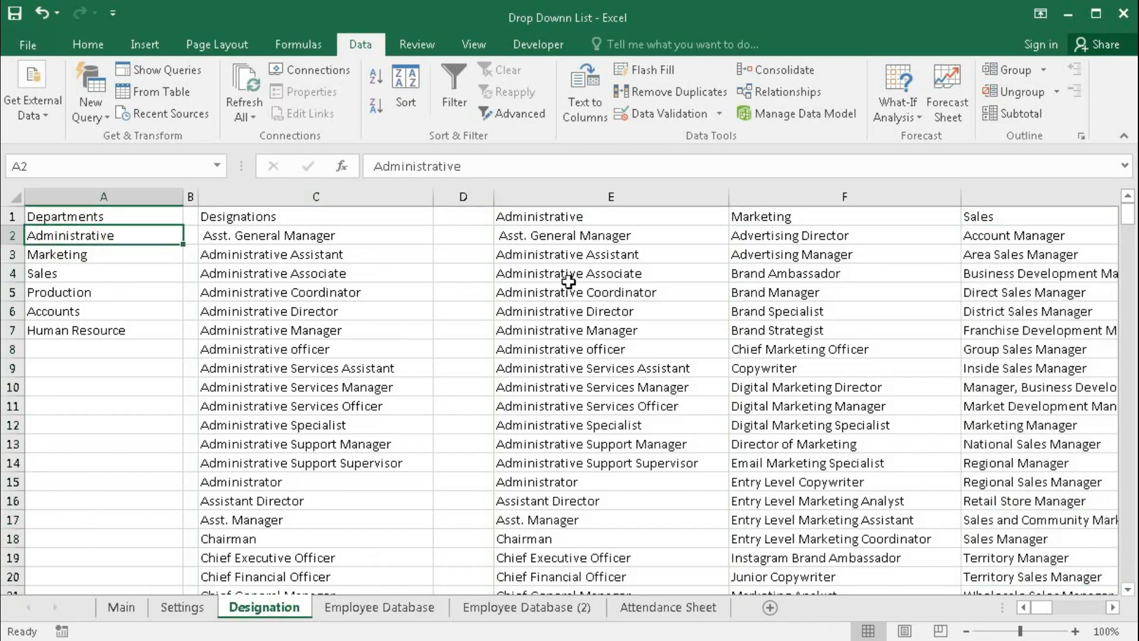
{"action": "left_click", "coordinate": [559, 239]}
{"action": "left_click_drag", "start_coordinate": [560, 238], "coordinate": [555, 539]}
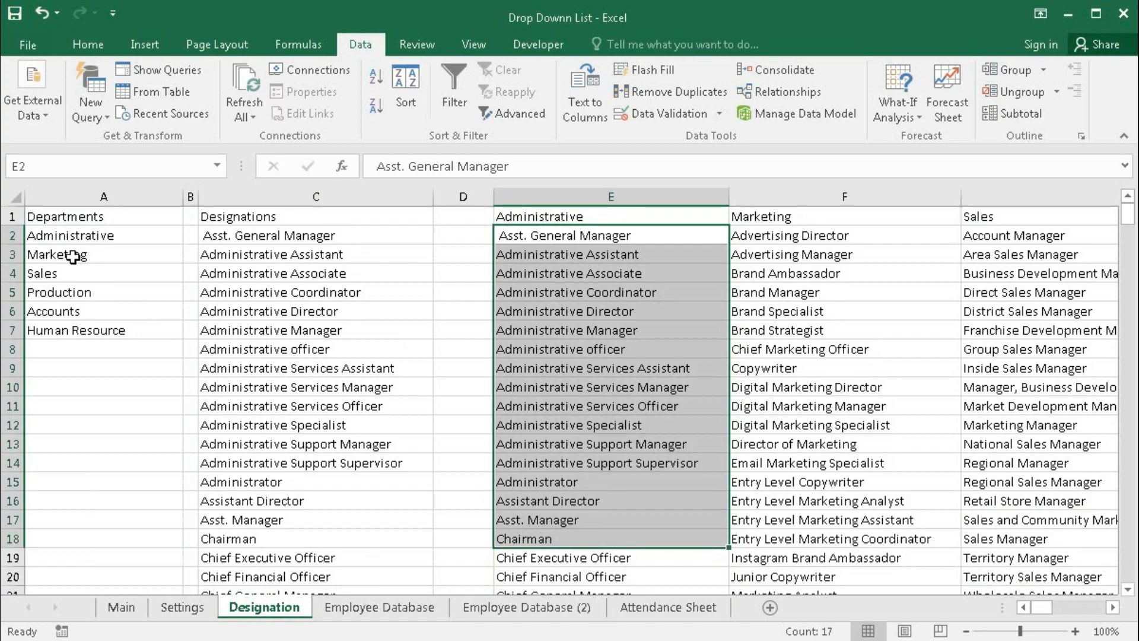
{"action": "left_click", "coordinate": [70, 256]}
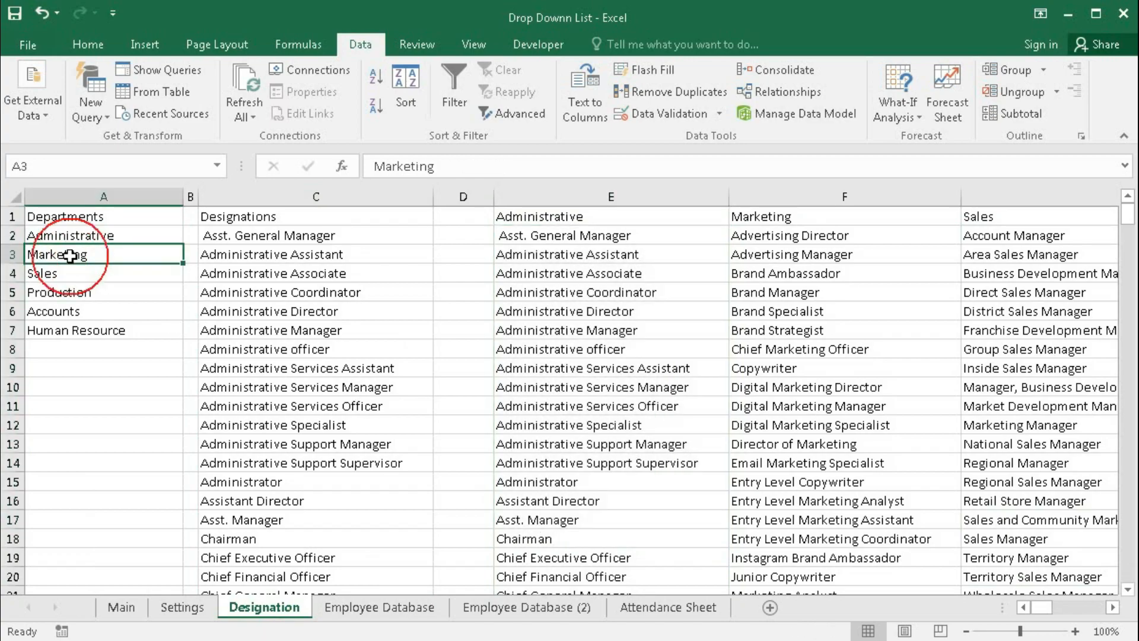
{"action": "left_click_drag", "start_coordinate": [757, 235], "coordinate": [781, 528]}
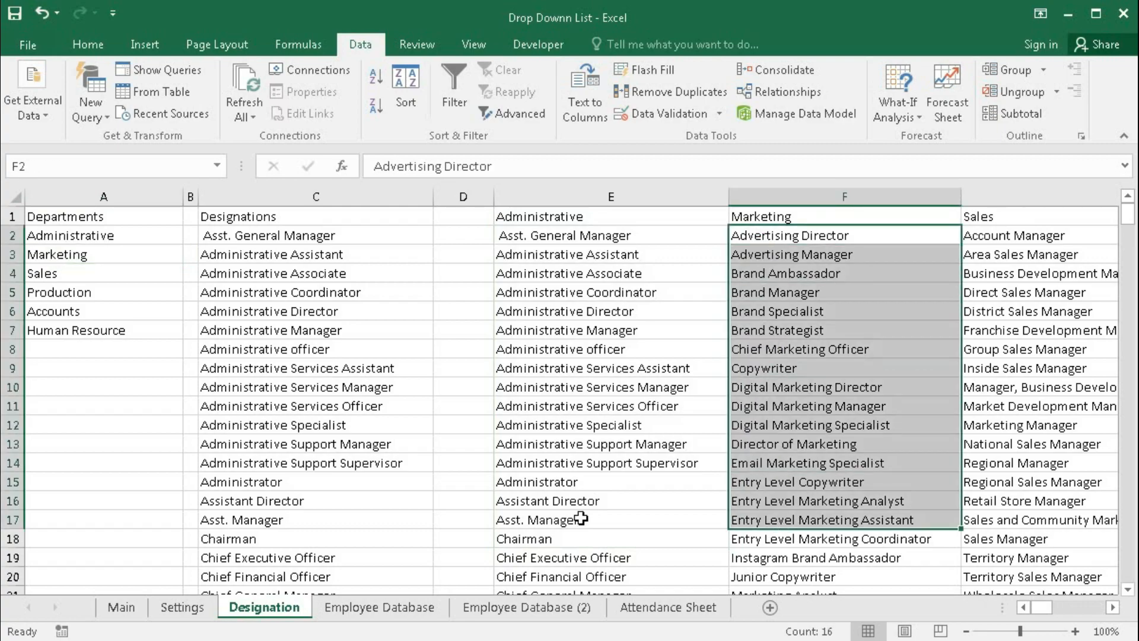
- On the Employee Database (2) sheet, choose Administrative as the department in E5 and Asst. General Manager as the designation in F5
{"action": "left_click", "coordinate": [510, 608]}
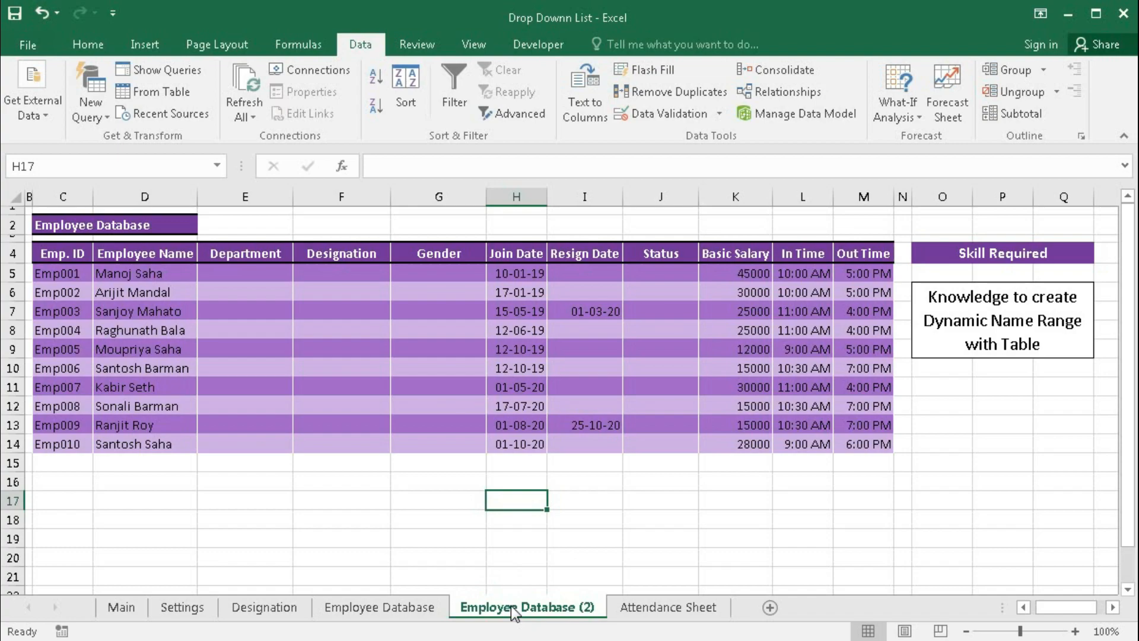
{"action": "left_click", "coordinate": [251, 273]}
{"action": "left_click", "coordinate": [302, 275]}
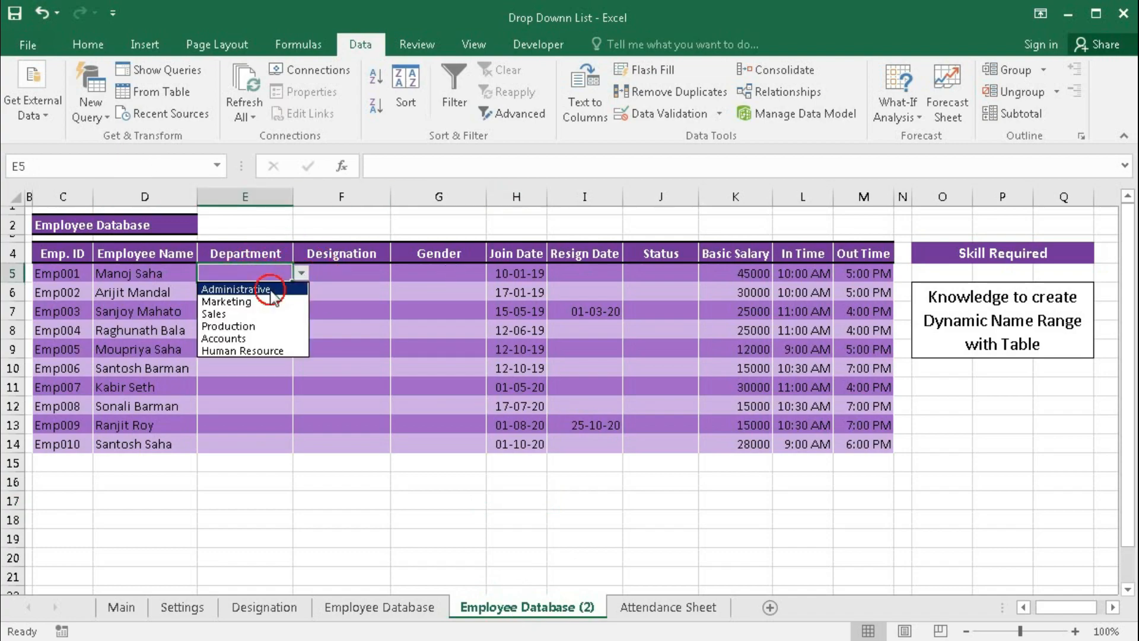
{"action": "left_click", "coordinate": [266, 290]}
{"action": "left_click", "coordinate": [379, 280]}
{"action": "left_click", "coordinate": [399, 274]}
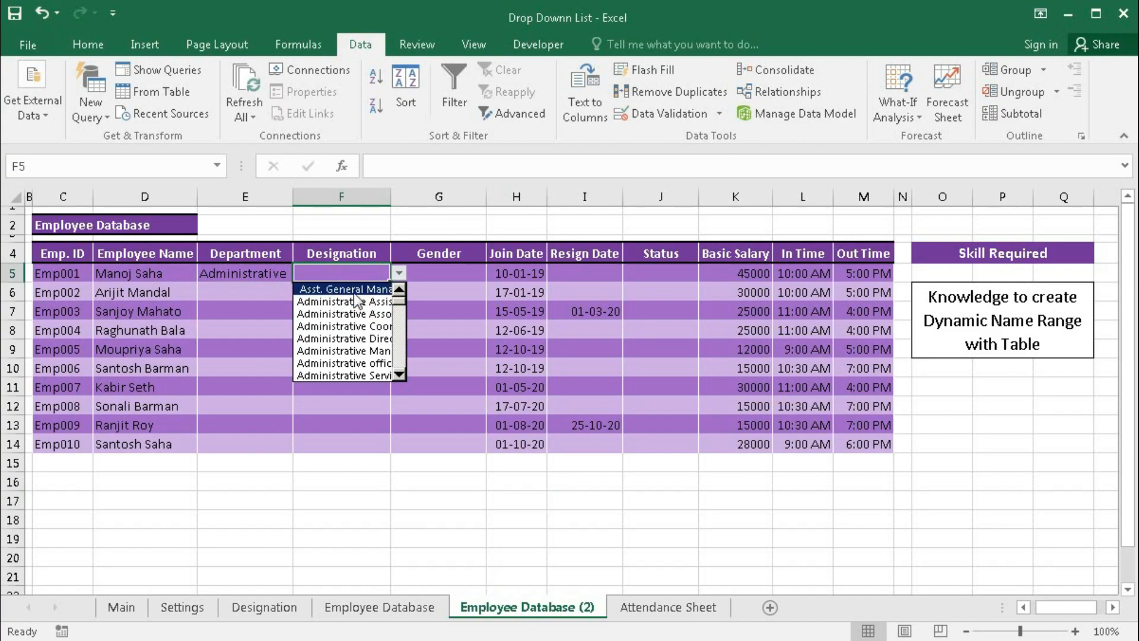
{"action": "left_click", "coordinate": [320, 289]}
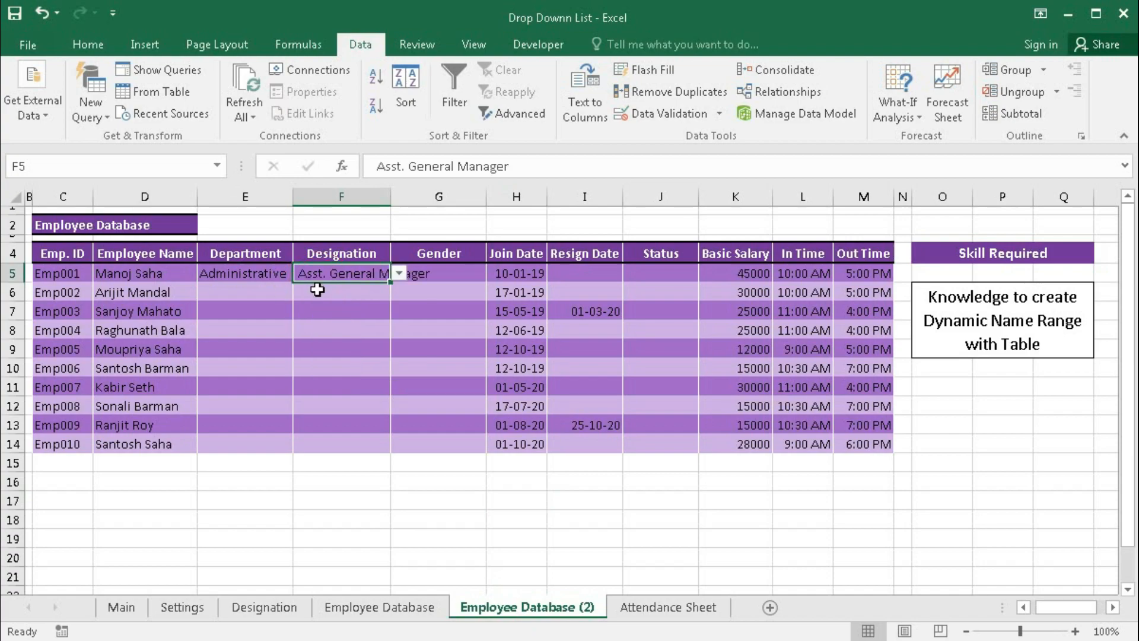
- Choose Production in E6 and Production Manager Manufacturing in F6, and widen the Designation column to fit its contents
{"action": "left_click", "coordinate": [259, 291]}
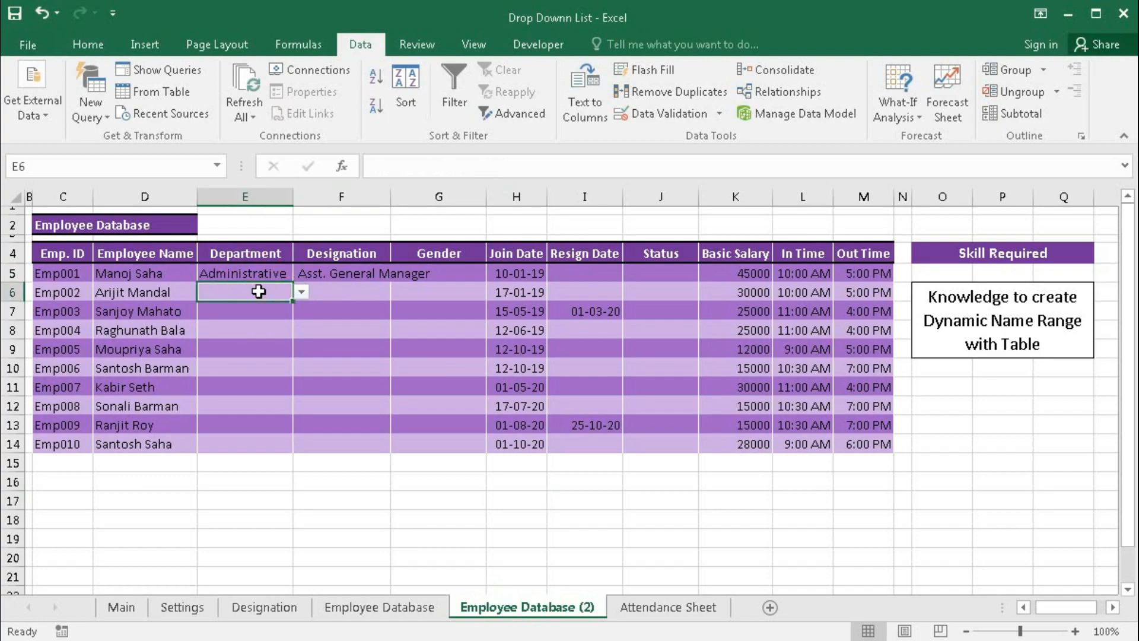
{"action": "left_click", "coordinate": [302, 291]}
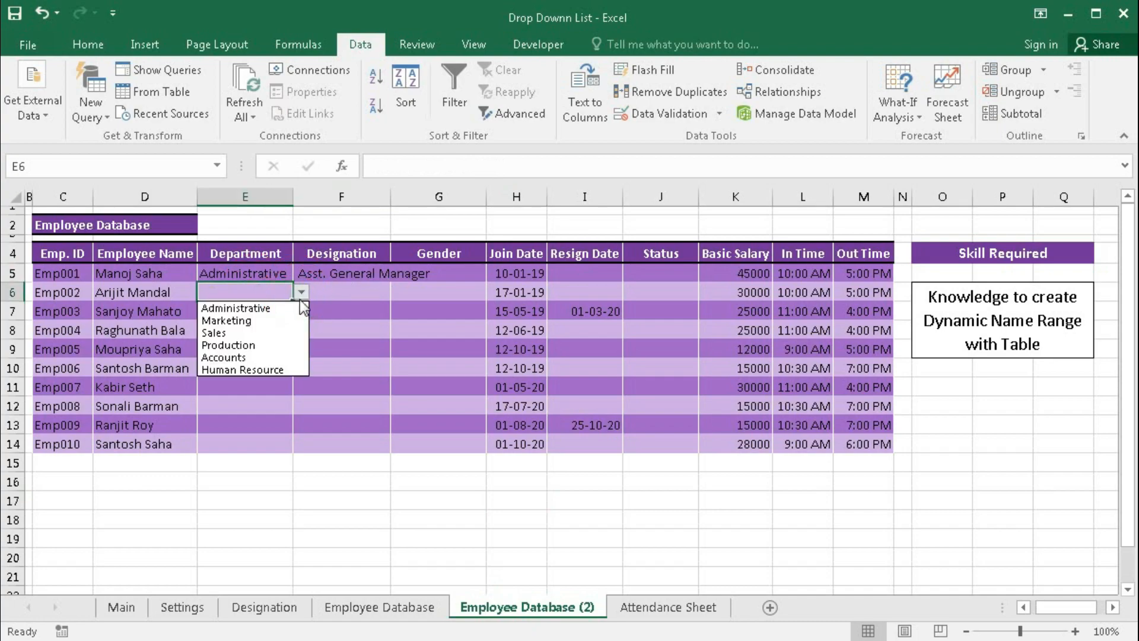
{"action": "left_click", "coordinate": [229, 344]}
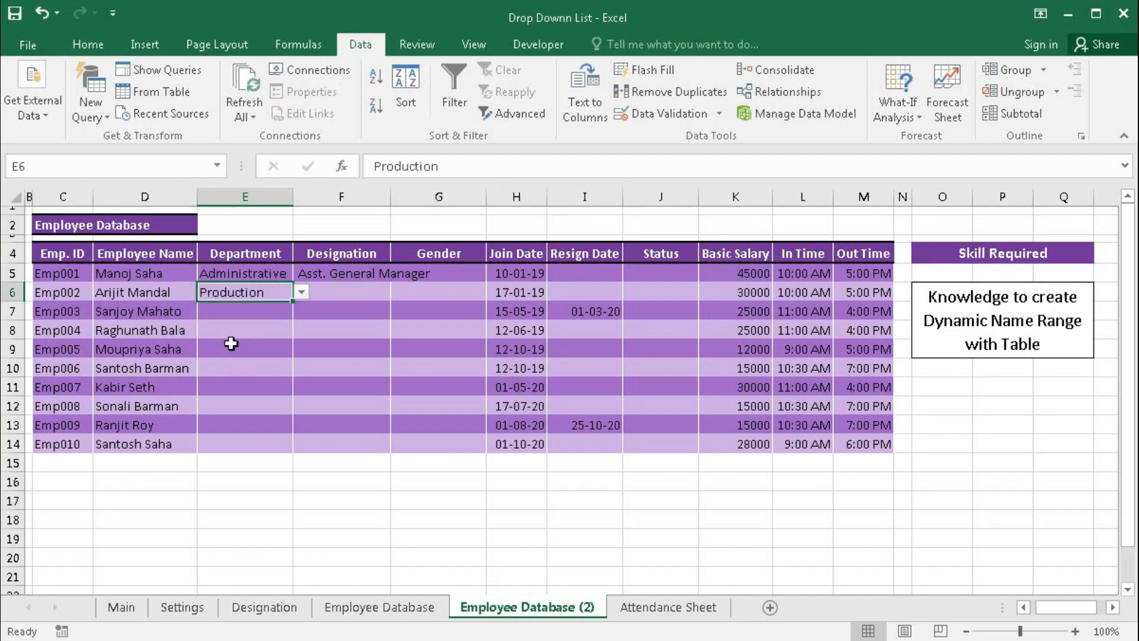
{"action": "left_click", "coordinate": [342, 291]}
{"action": "left_click", "coordinate": [399, 291]}
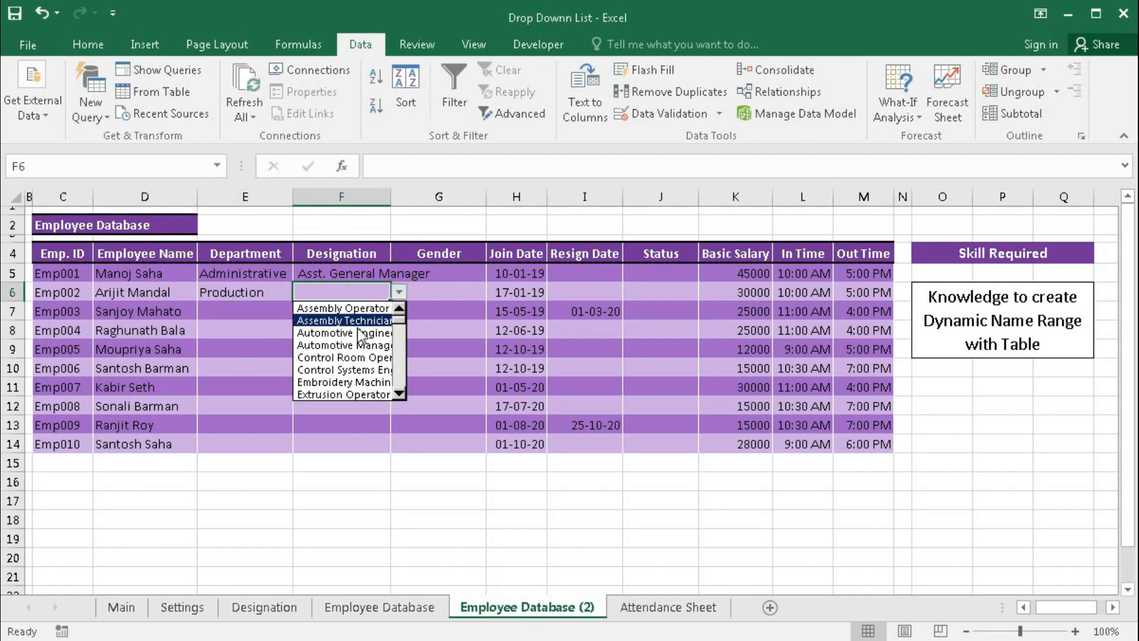
{"action": "left_click", "coordinate": [400, 338]}
{"action": "left_click_drag", "start_coordinate": [401, 338], "coordinate": [399, 362]}
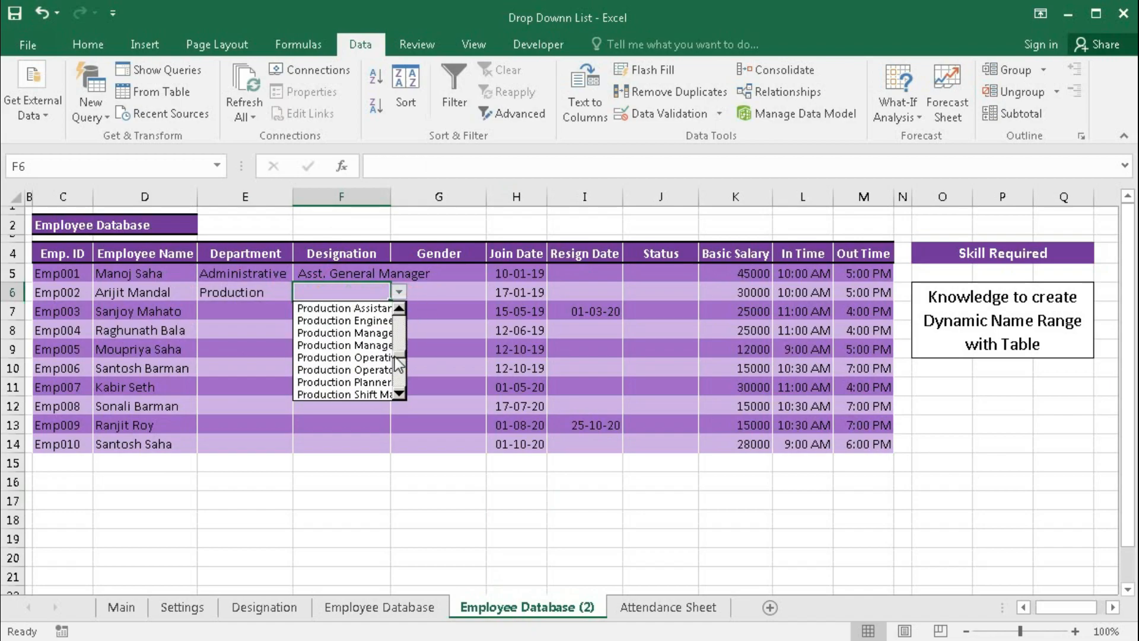
{"action": "left_click", "coordinate": [339, 345]}
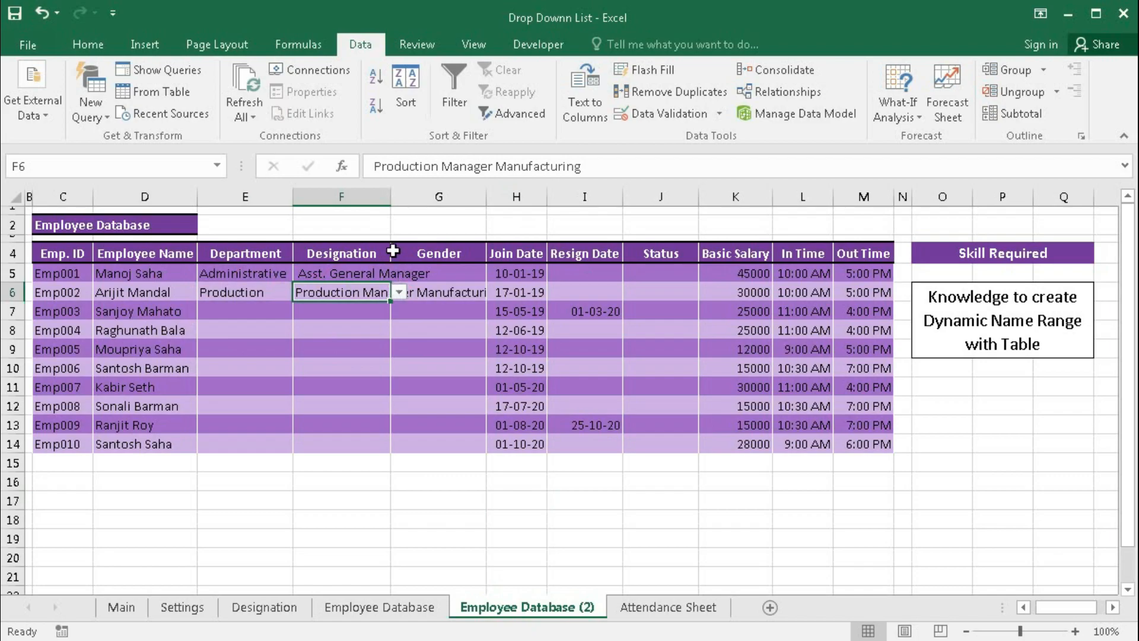
{"action": "double_click", "coordinate": [390, 196]}
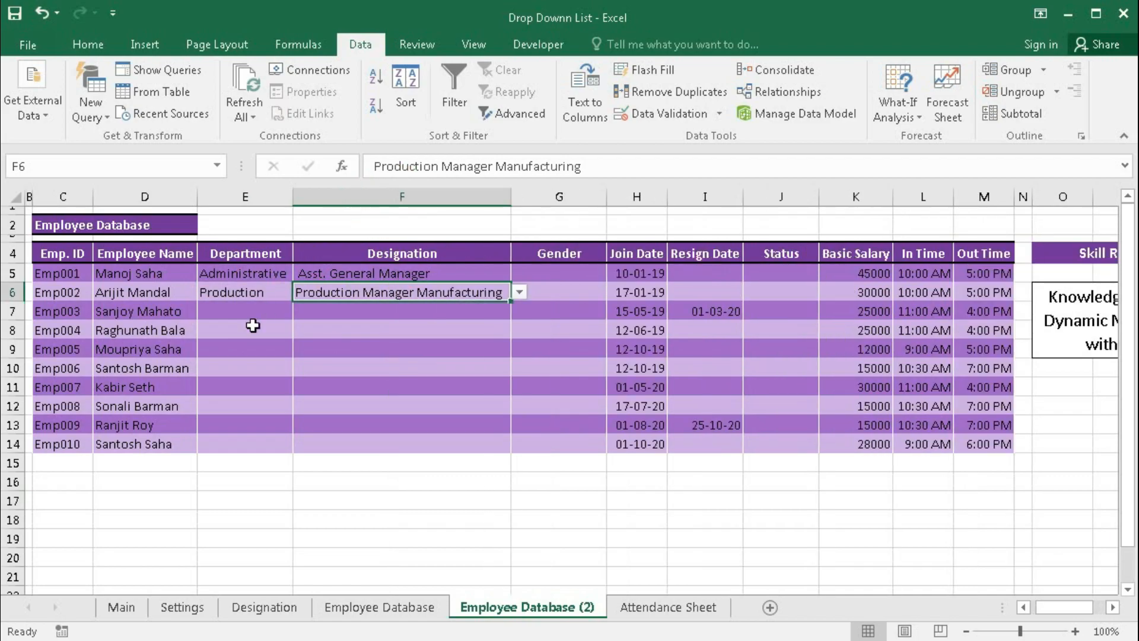
- Choose Marketing as the department in E7 and Marketing Associate as the designation in F7
{"action": "left_click", "coordinate": [272, 312]}
{"action": "left_click", "coordinate": [301, 311]}
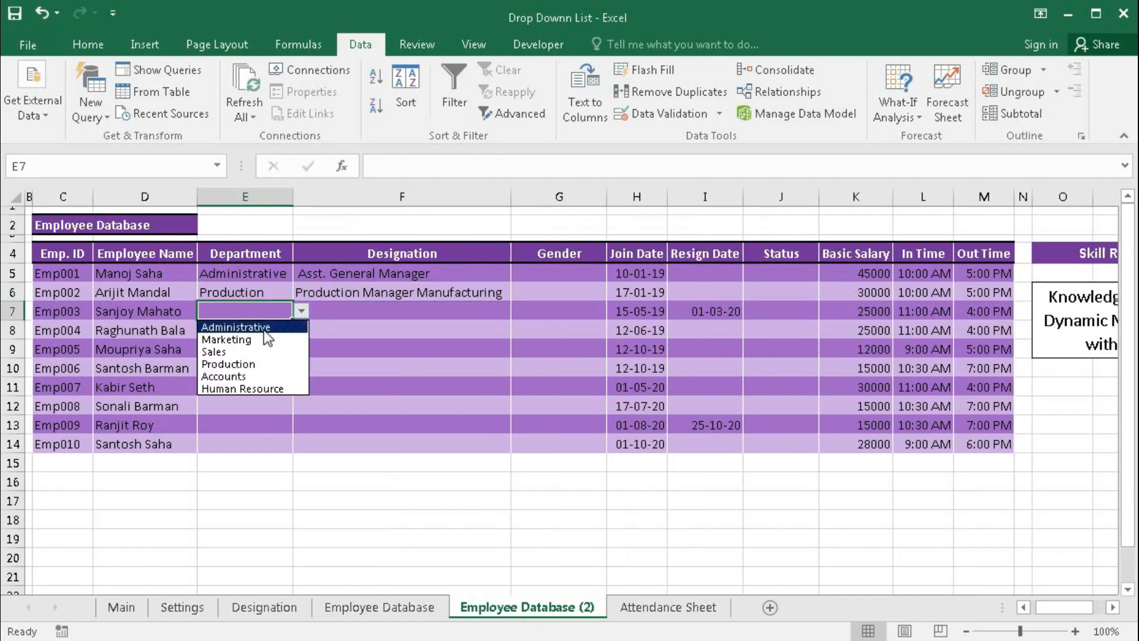
{"action": "left_click", "coordinate": [255, 339]}
{"action": "left_click", "coordinate": [345, 310]}
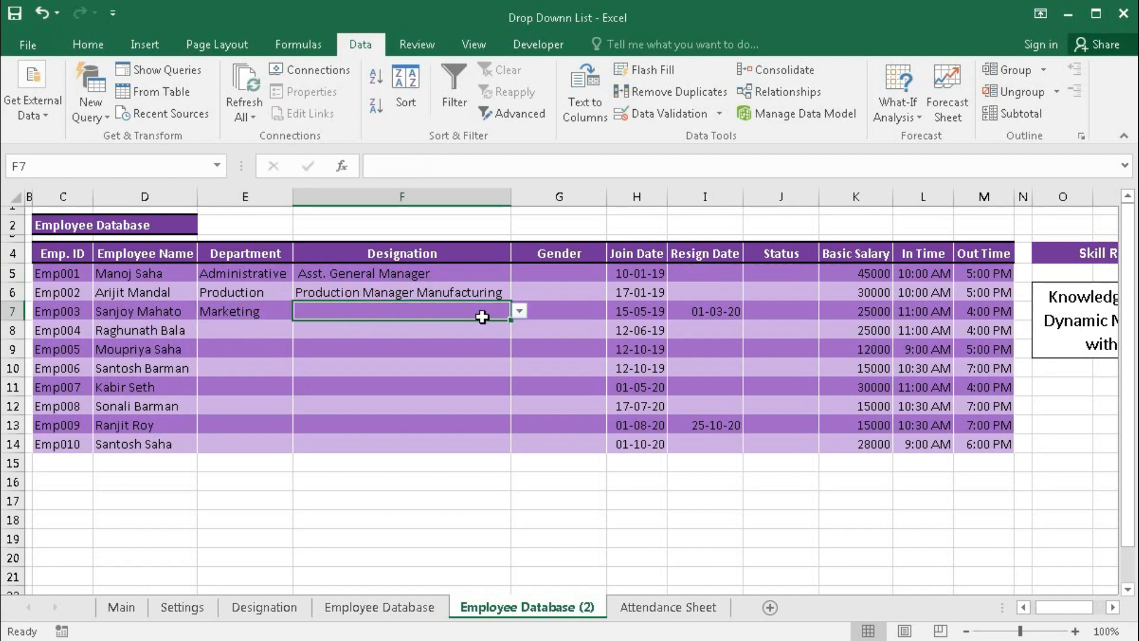
{"action": "left_click", "coordinate": [519, 311]}
{"action": "left_click_drag", "start_coordinate": [522, 337], "coordinate": [516, 371]}
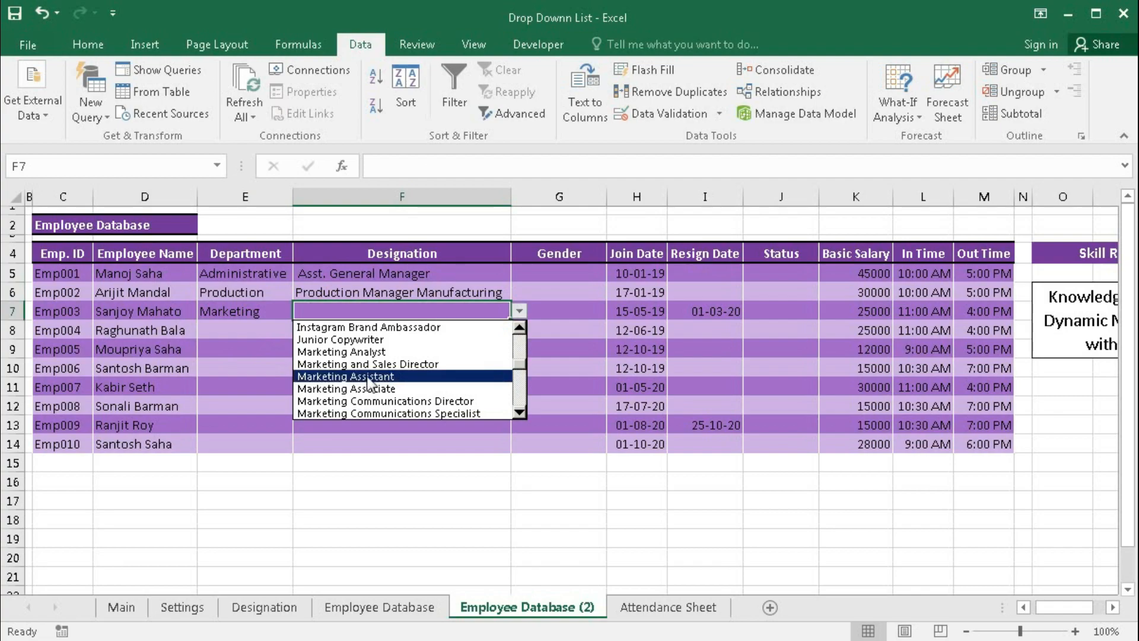
{"action": "left_click", "coordinate": [350, 390]}
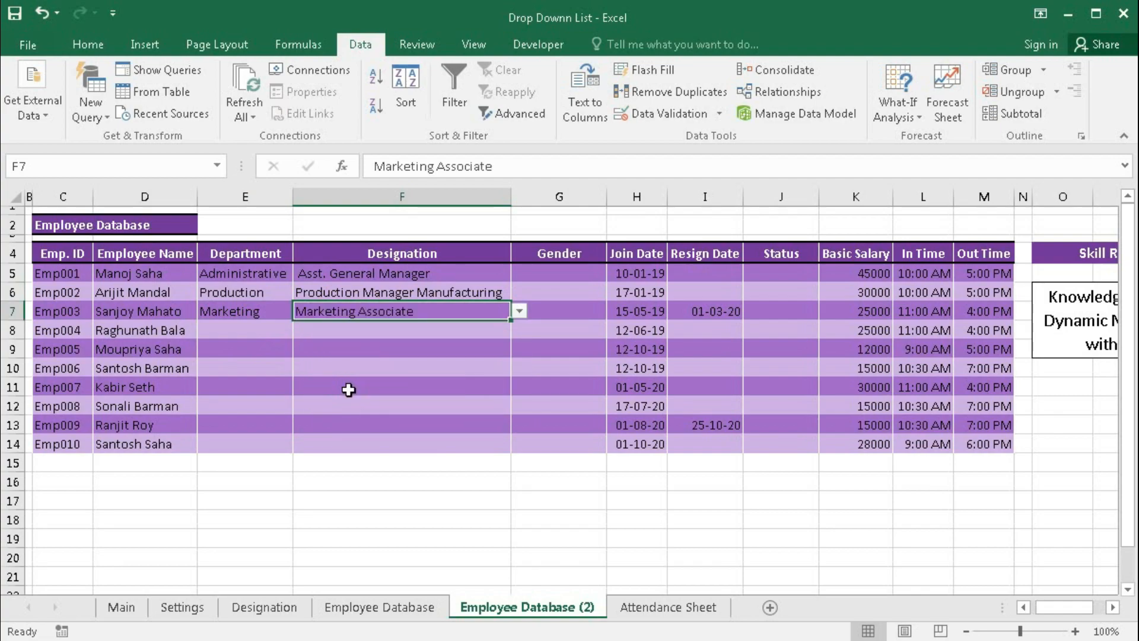